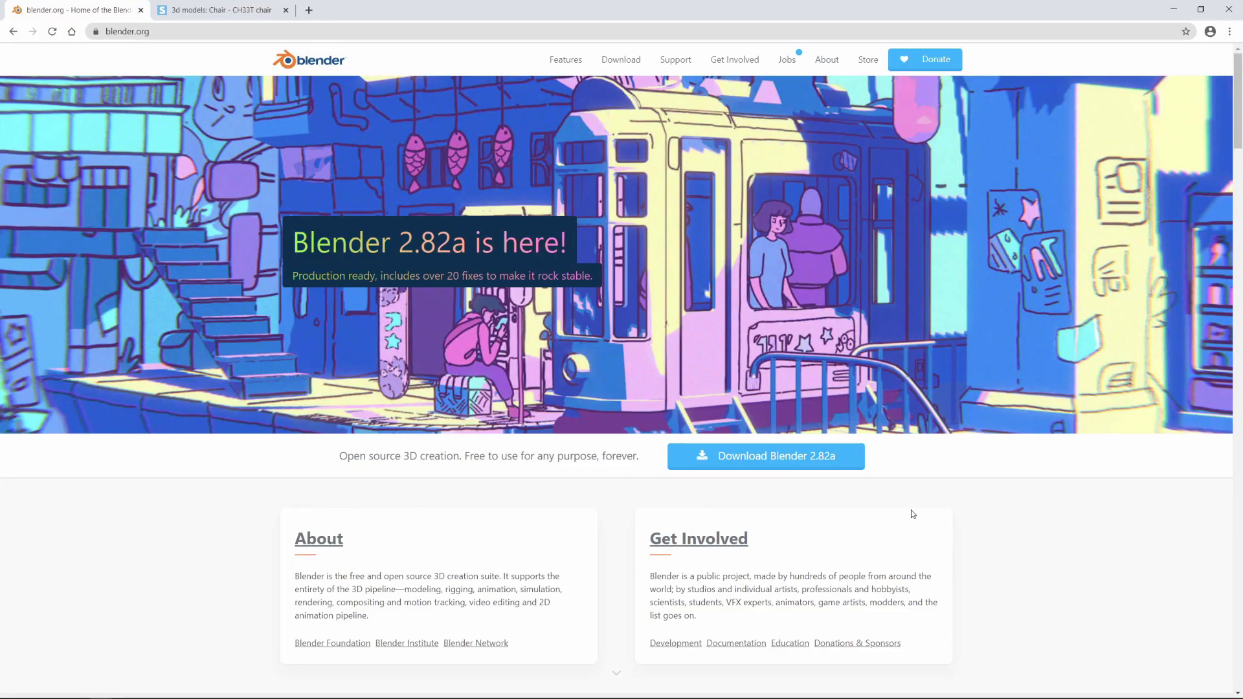
Step: Go to blender.org's Blender 2.82a download page and review the macOS, Linux and other versions list
{"action": "left_click", "coordinate": [736, 458]}
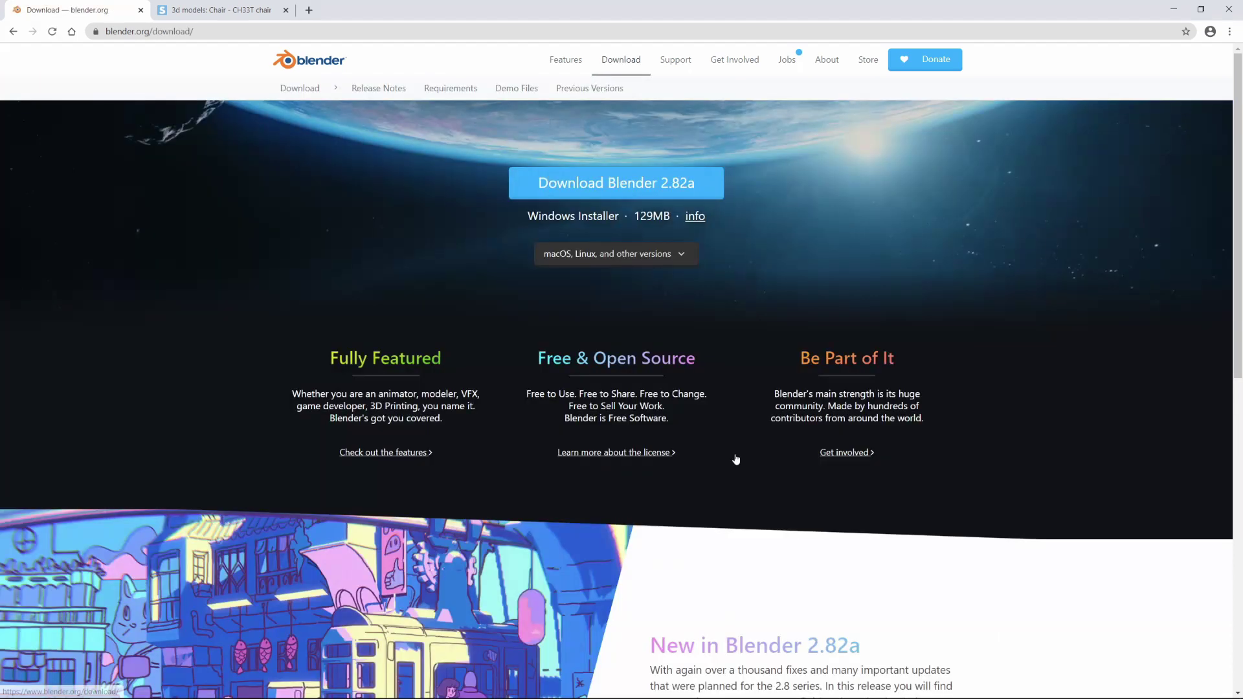
{"action": "left_click", "coordinate": [681, 258]}
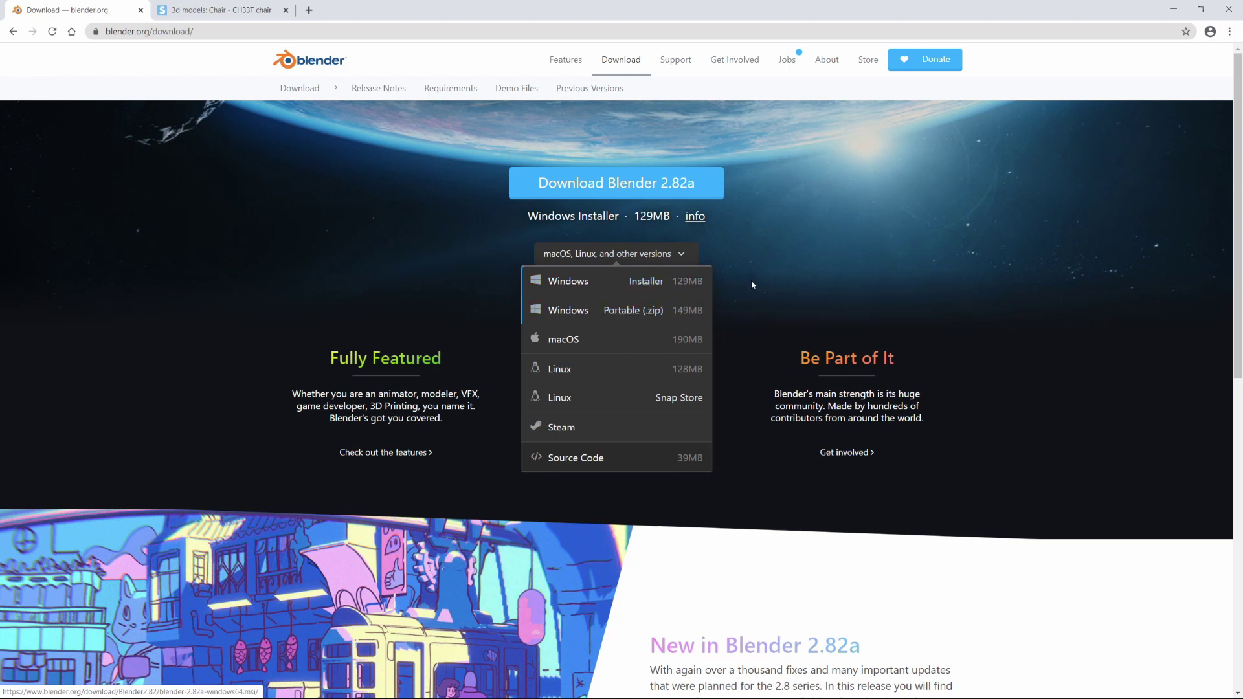
{"action": "left_click", "coordinate": [786, 262]}
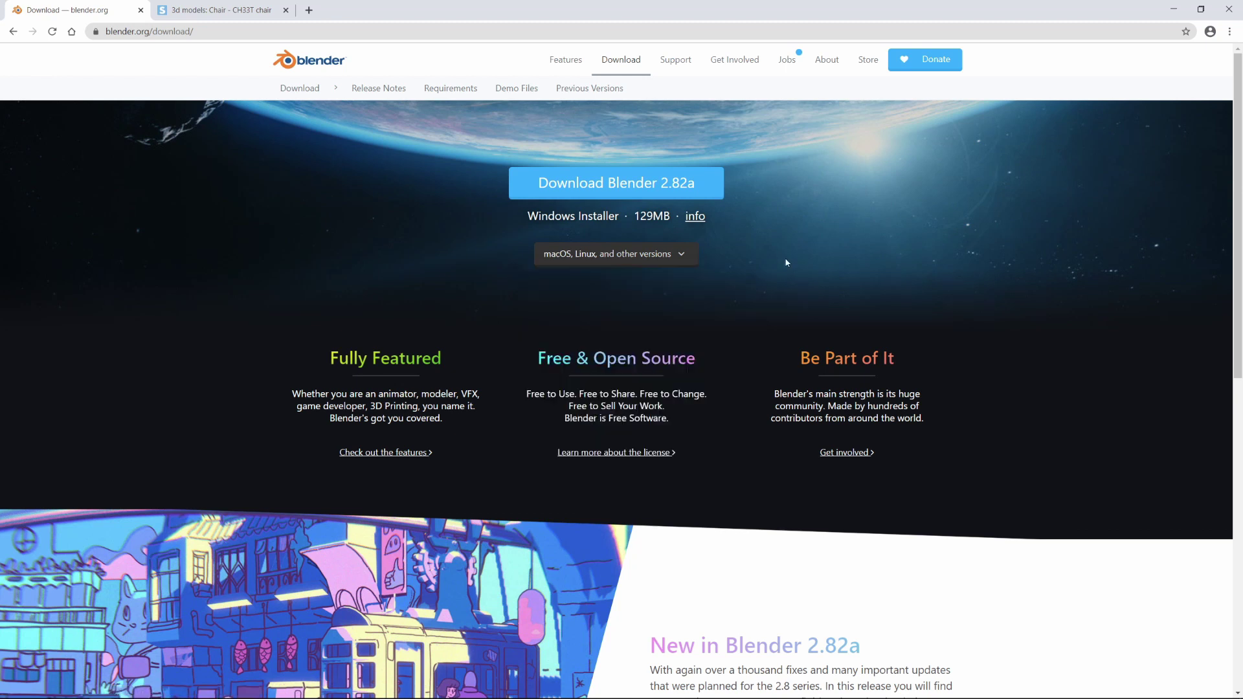
Step: View the CH33T chair's full, back and seat close-up previews on 3dsky, ending on the full view
{"action": "left_click", "coordinate": [225, 12]}
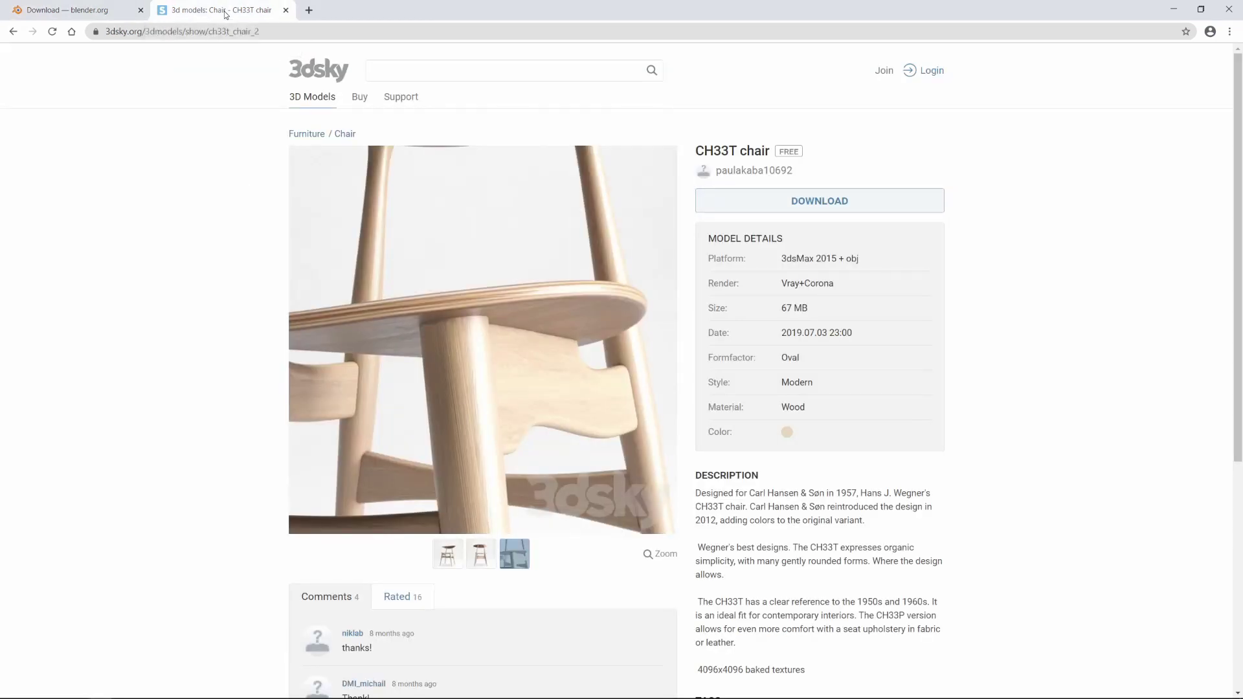
{"action": "left_click", "coordinate": [452, 555]}
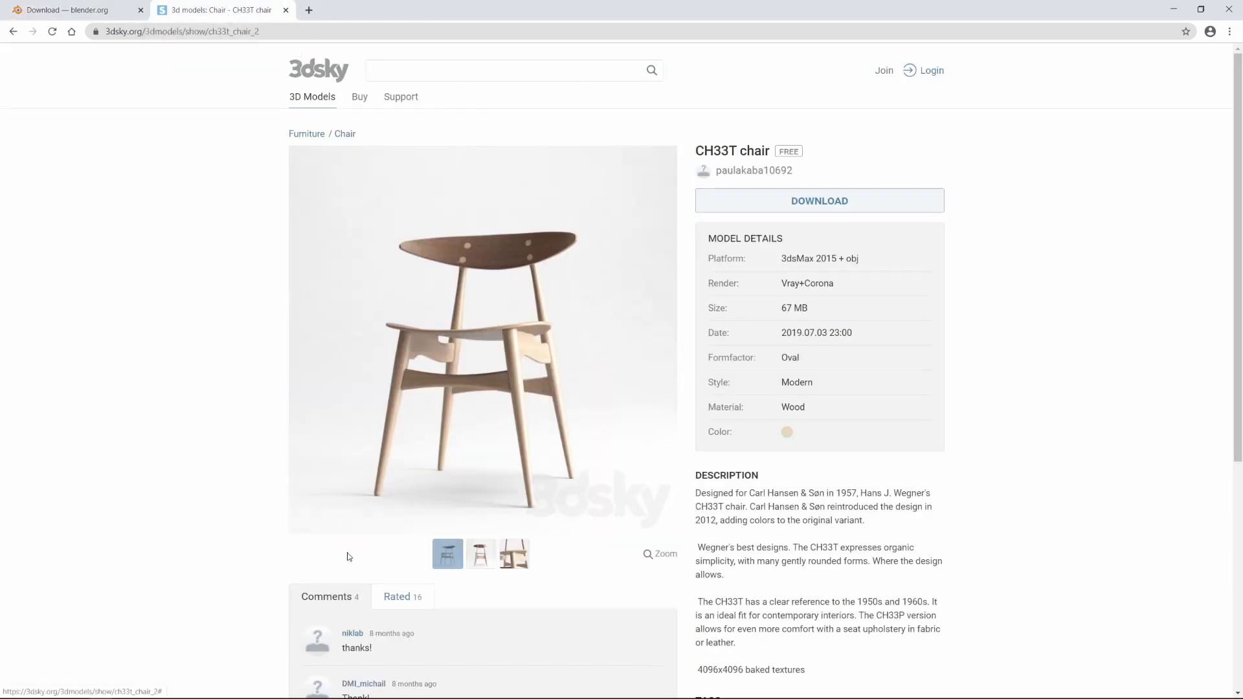
{"action": "left_click", "coordinate": [484, 559]}
{"action": "left_click", "coordinate": [515, 560]}
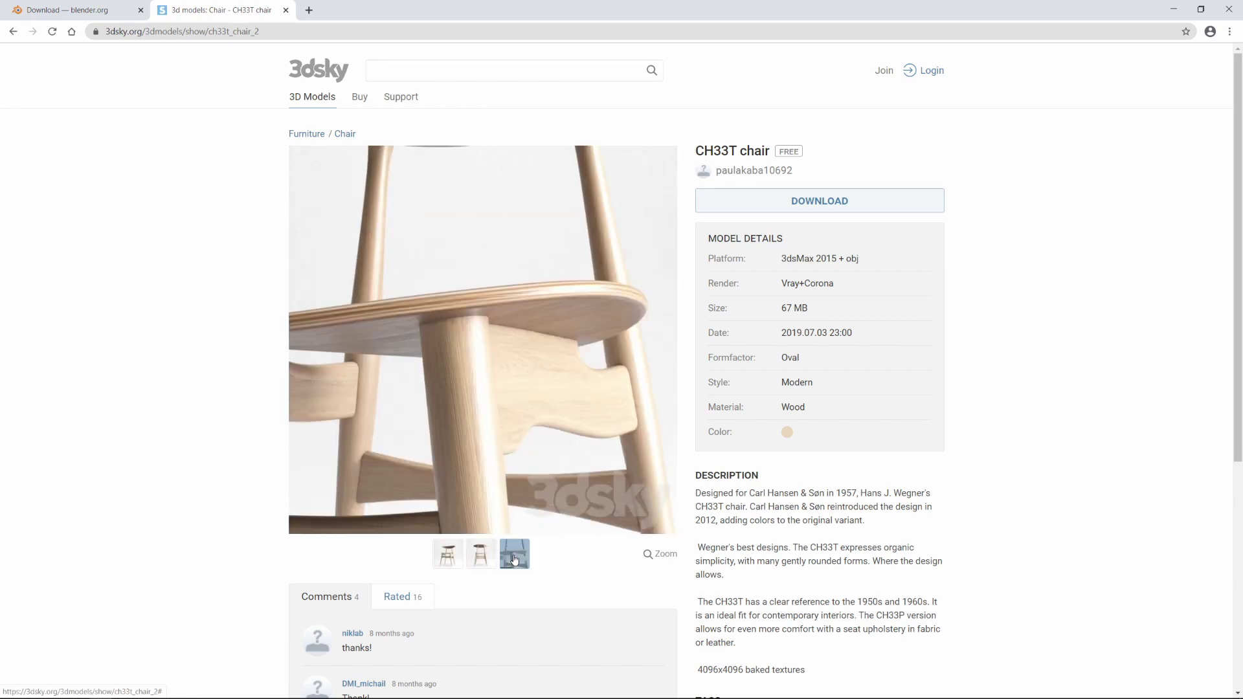
{"action": "left_click", "coordinate": [449, 559]}
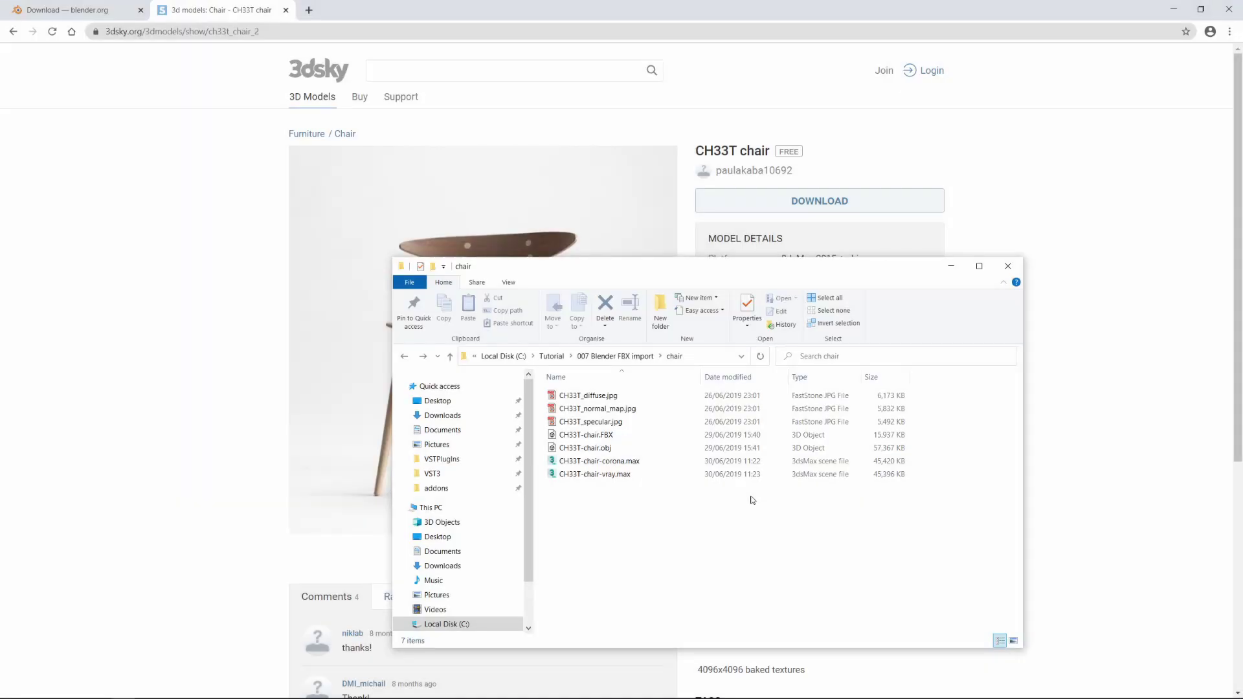
Step: Select the diffuse, normal and specular maps, then the FBX and OBJ chair files, then deselect
{"action": "left_click", "coordinate": [591, 396]}
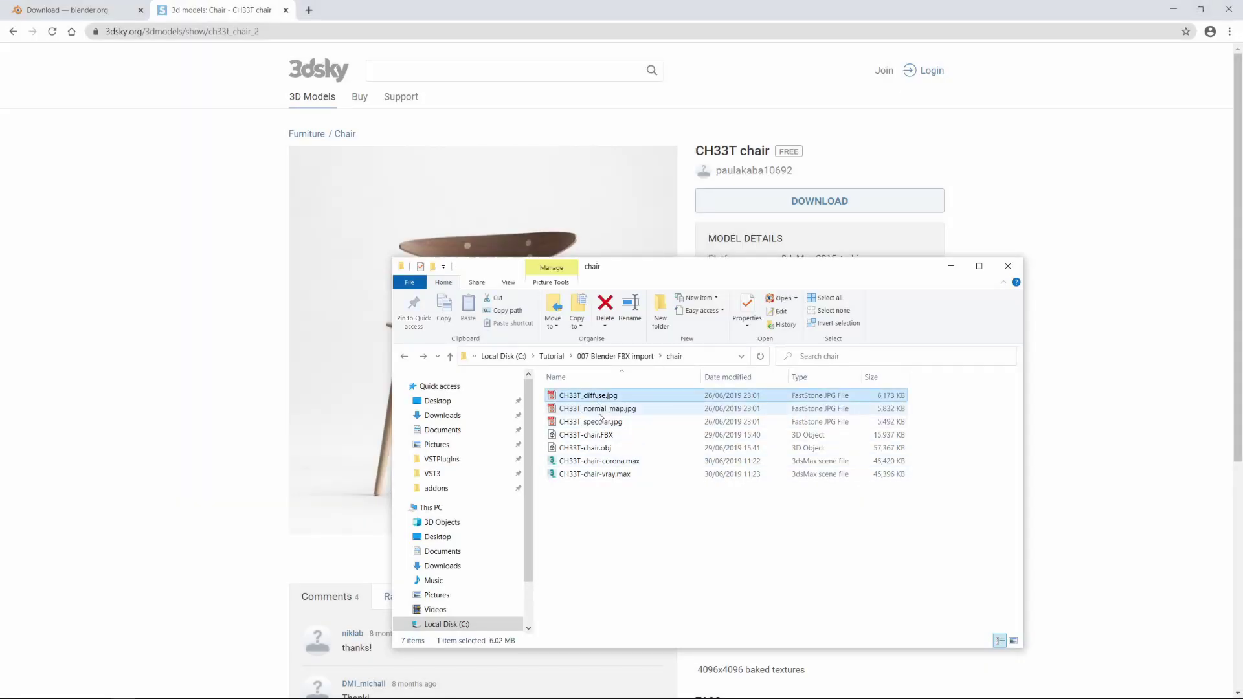
{"action": "left_click", "coordinate": [600, 413]}
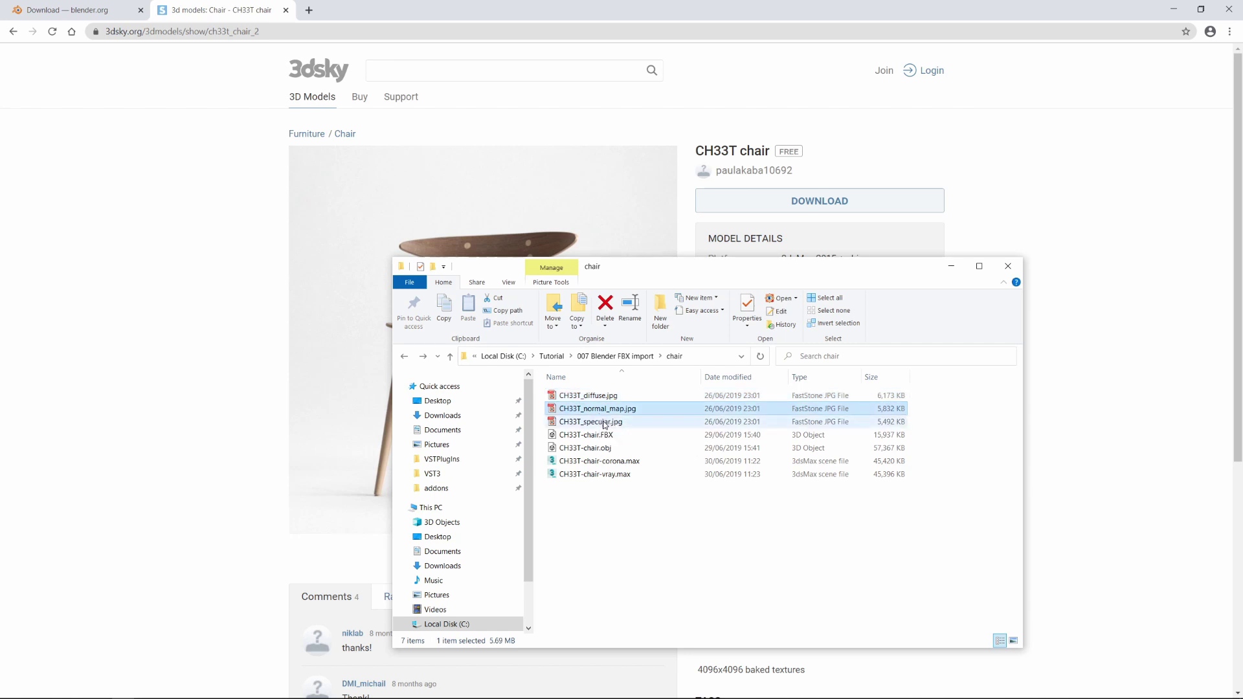
{"action": "left_click", "coordinate": [606, 424]}
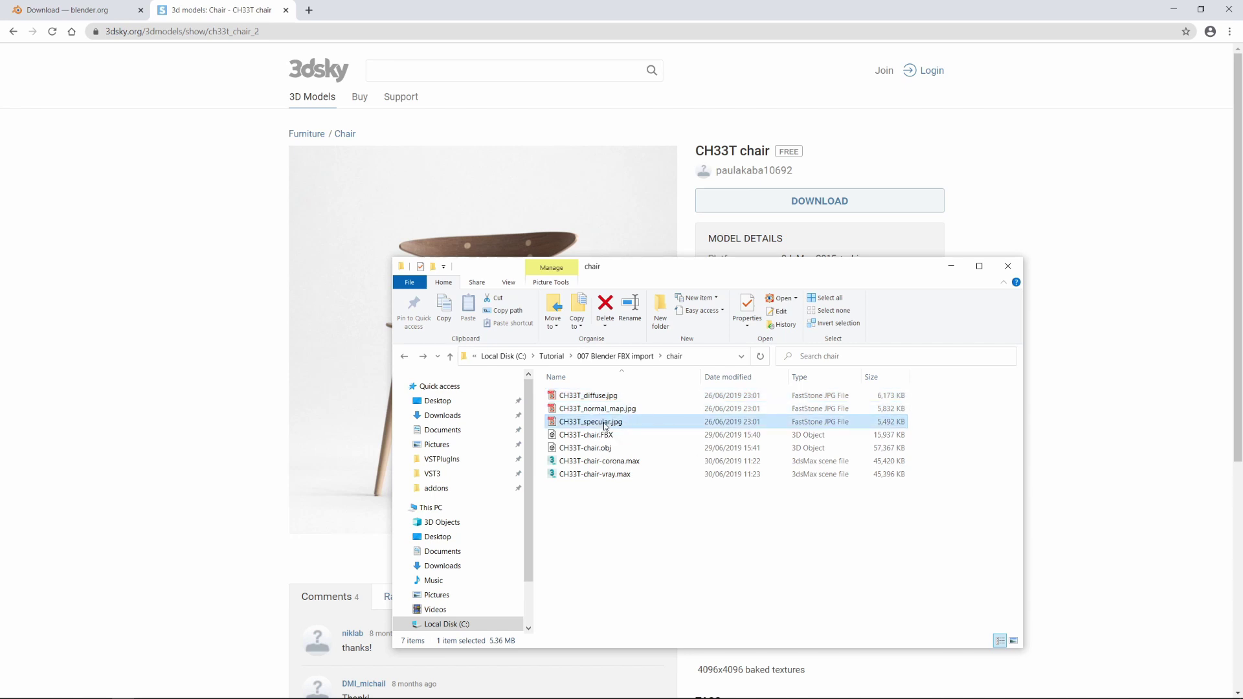
{"action": "left_click", "coordinate": [584, 436]}
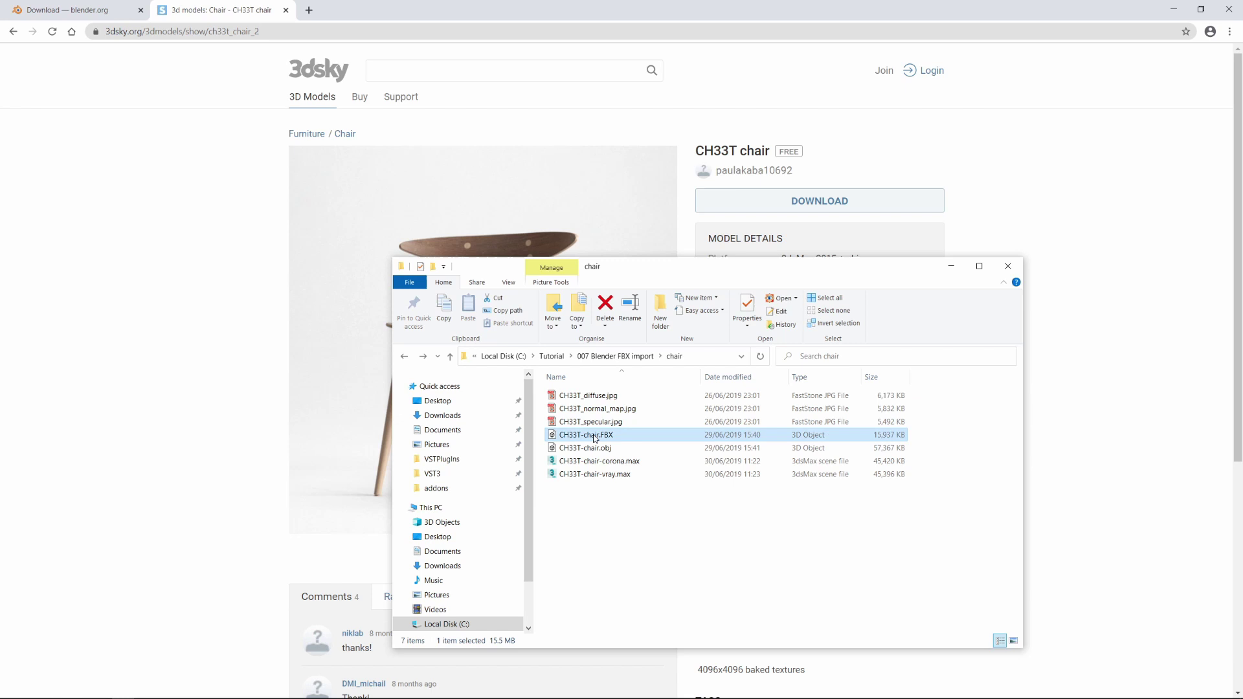
{"action": "left_click", "coordinate": [569, 450]}
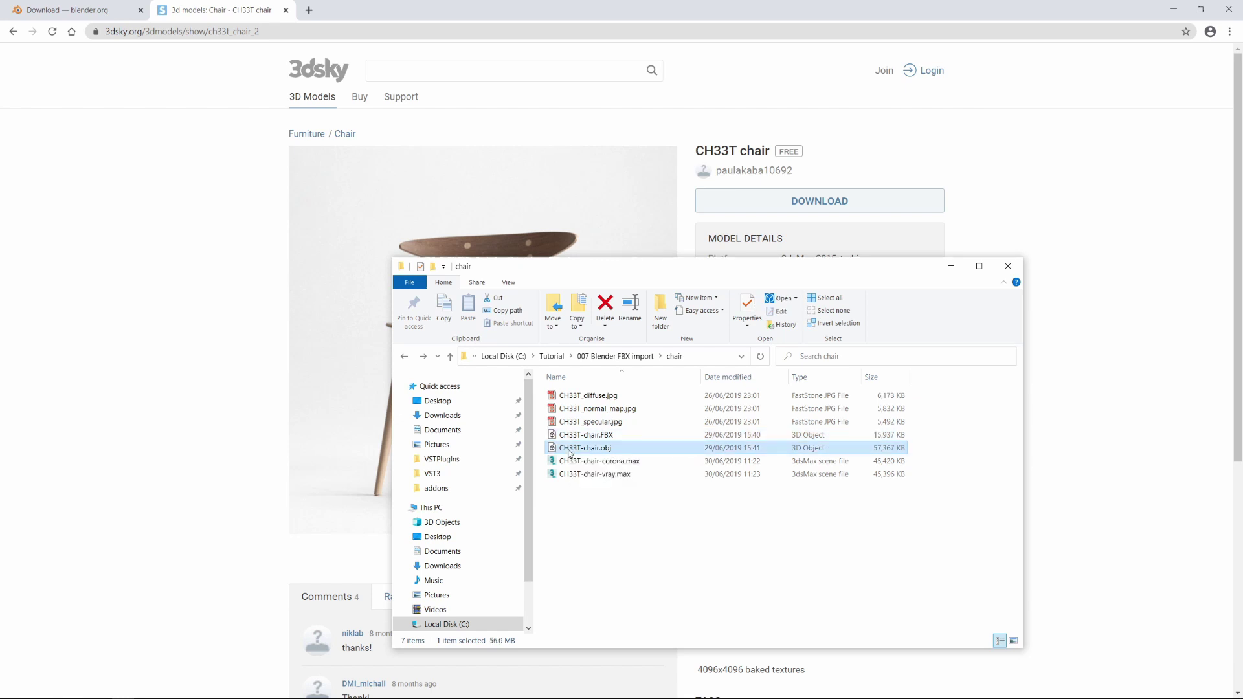
{"action": "left_click", "coordinate": [577, 494]}
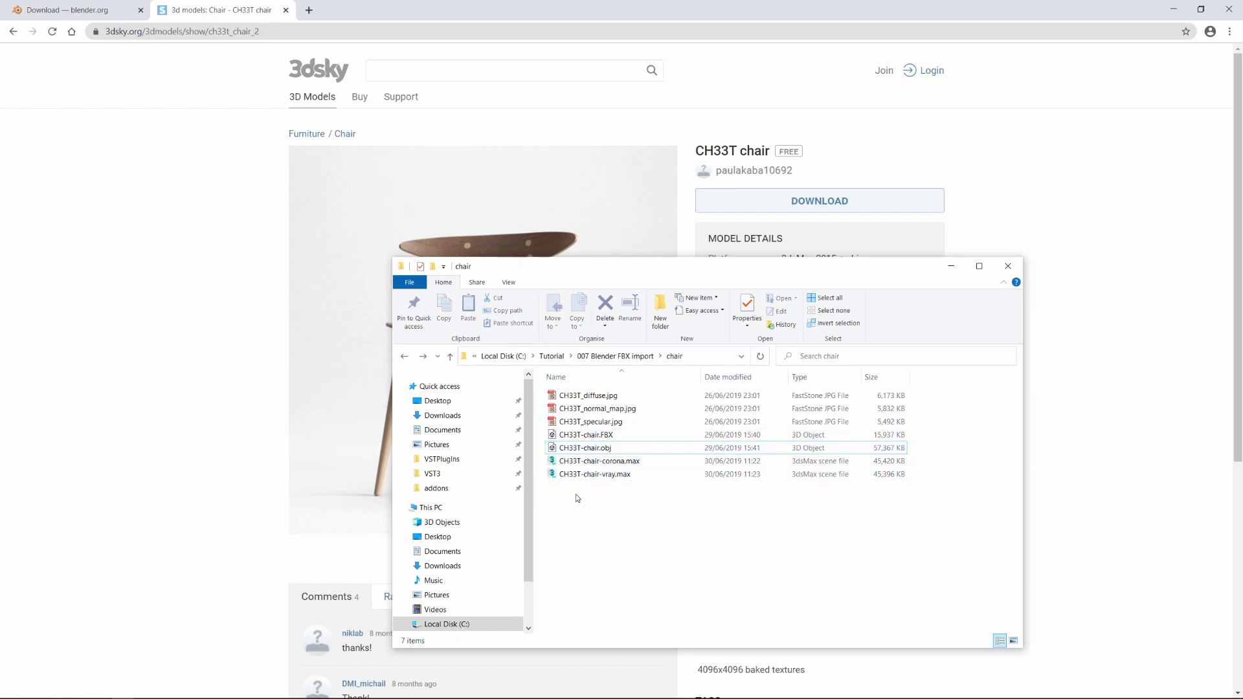
{"action": "left_click", "coordinate": [587, 438]}
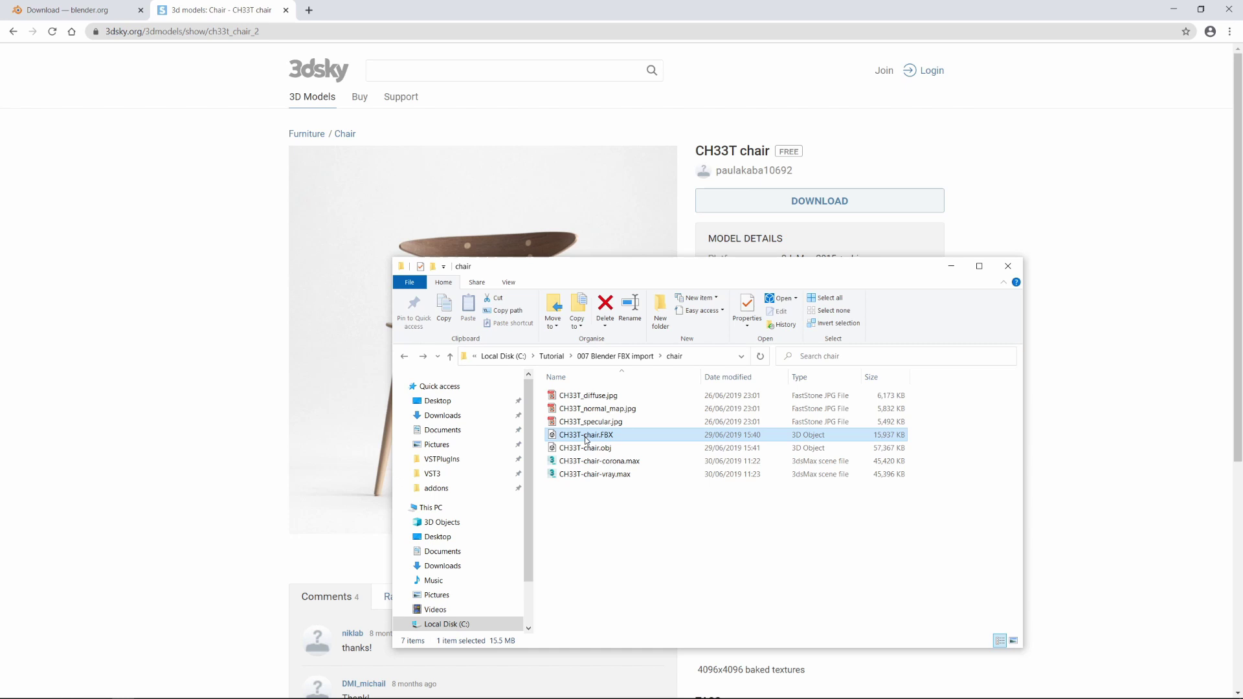
{"action": "left_click", "coordinate": [589, 451]}
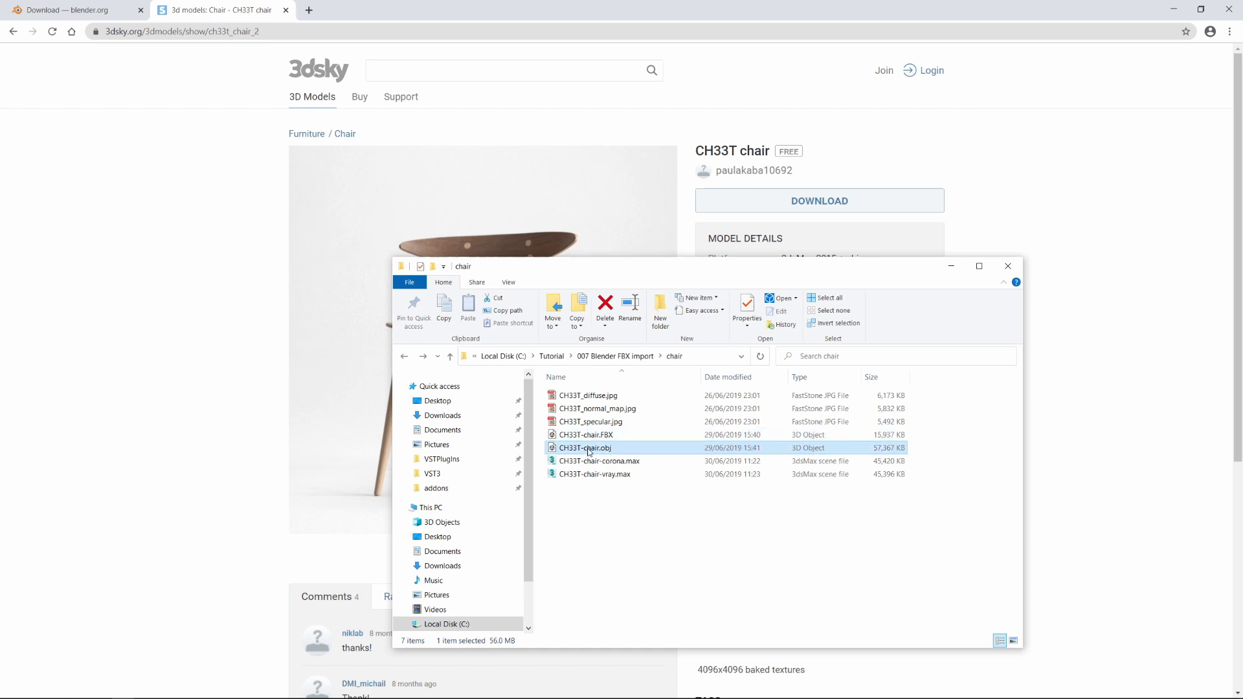
{"action": "left_click", "coordinate": [629, 519]}
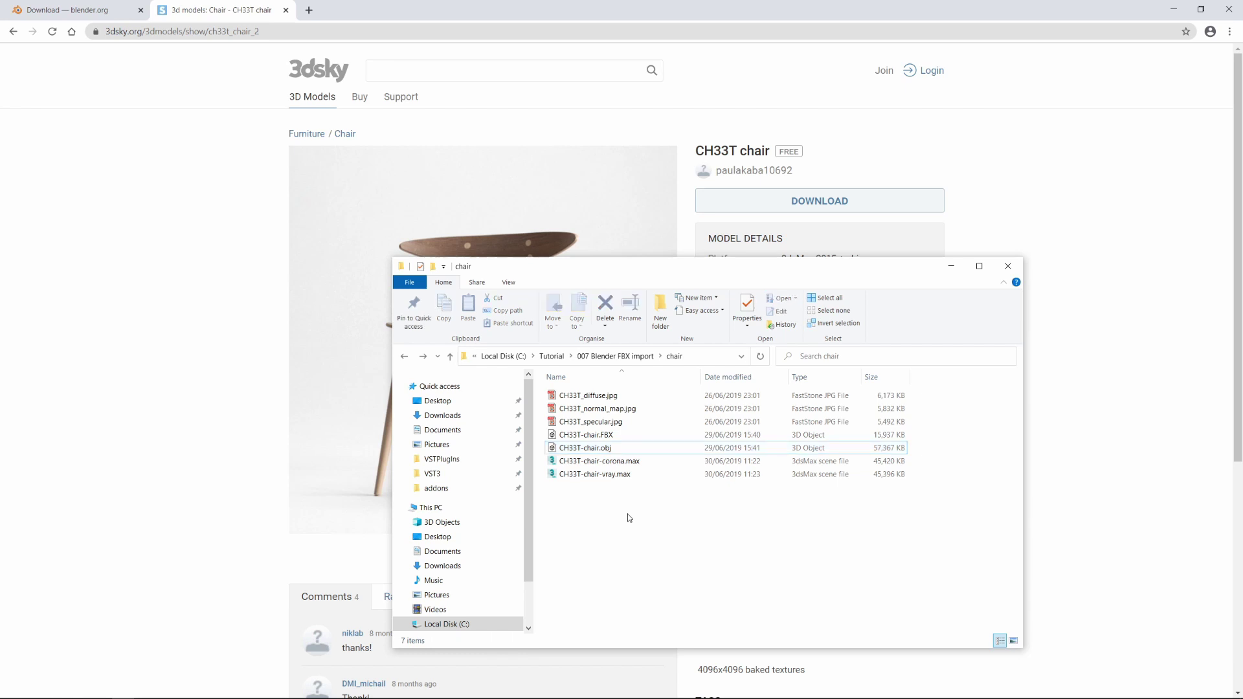
Step: Switch to Blender and delete the default cube
{"action": "key", "text": "alt+Tab"}
{"action": "key", "text": "alt+Tab"}
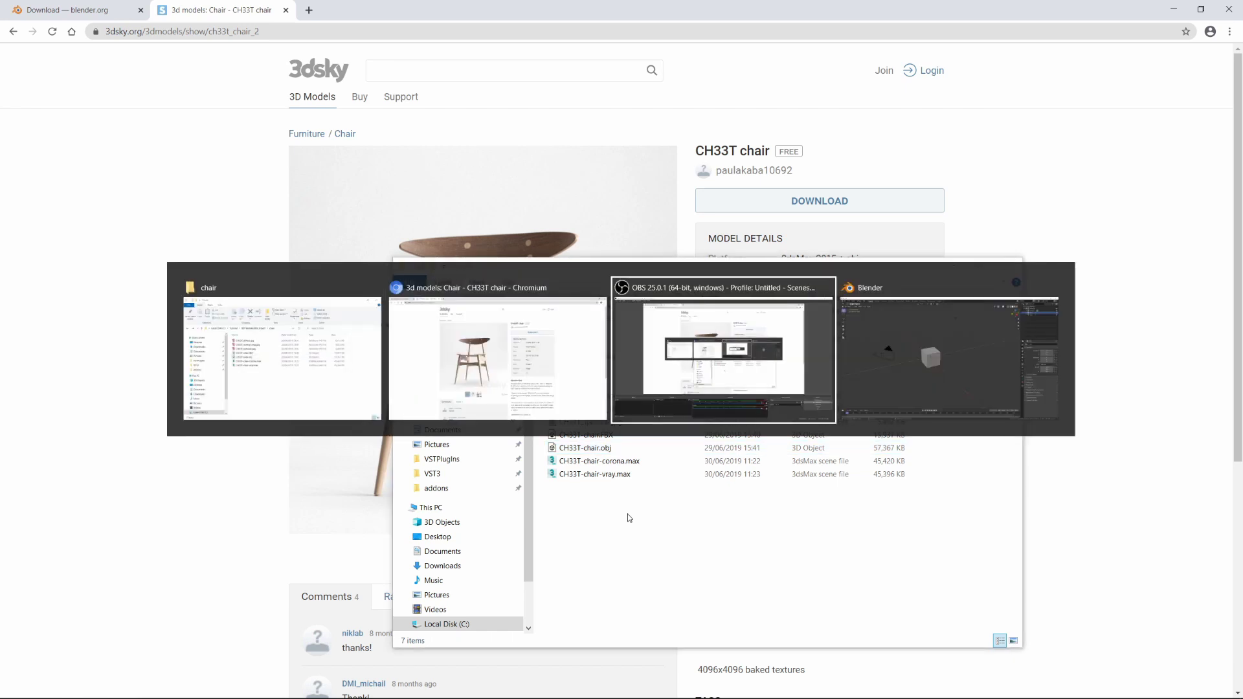
{"action": "key", "text": "alt+Tab"}
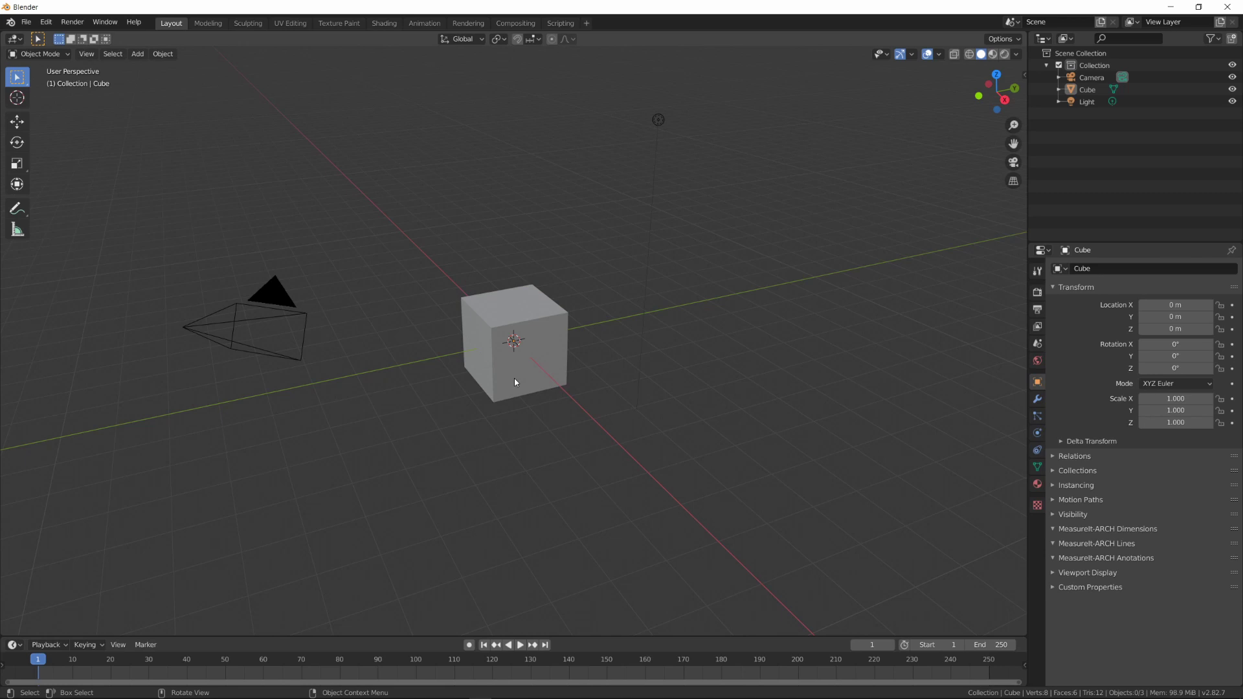
{"action": "key", "text": "Delete"}
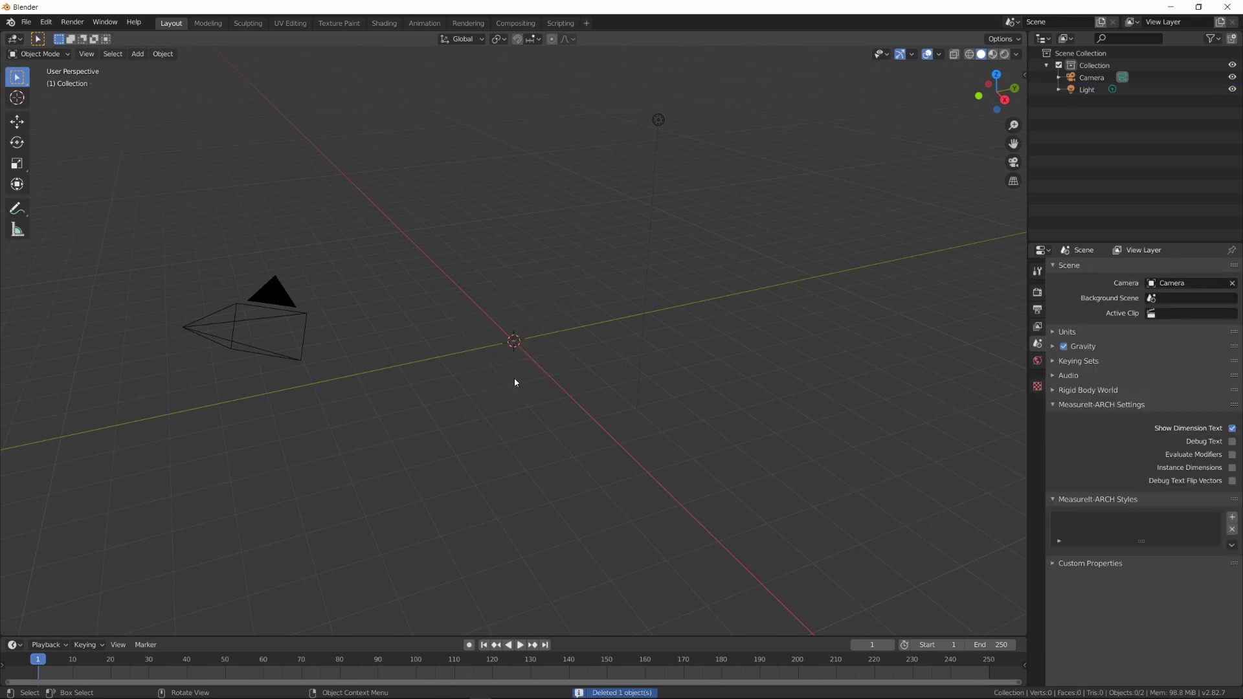
Step: Import CH33T-chair.FBX into the scene and view the chair from the front
{"action": "left_click", "coordinate": [26, 22]}
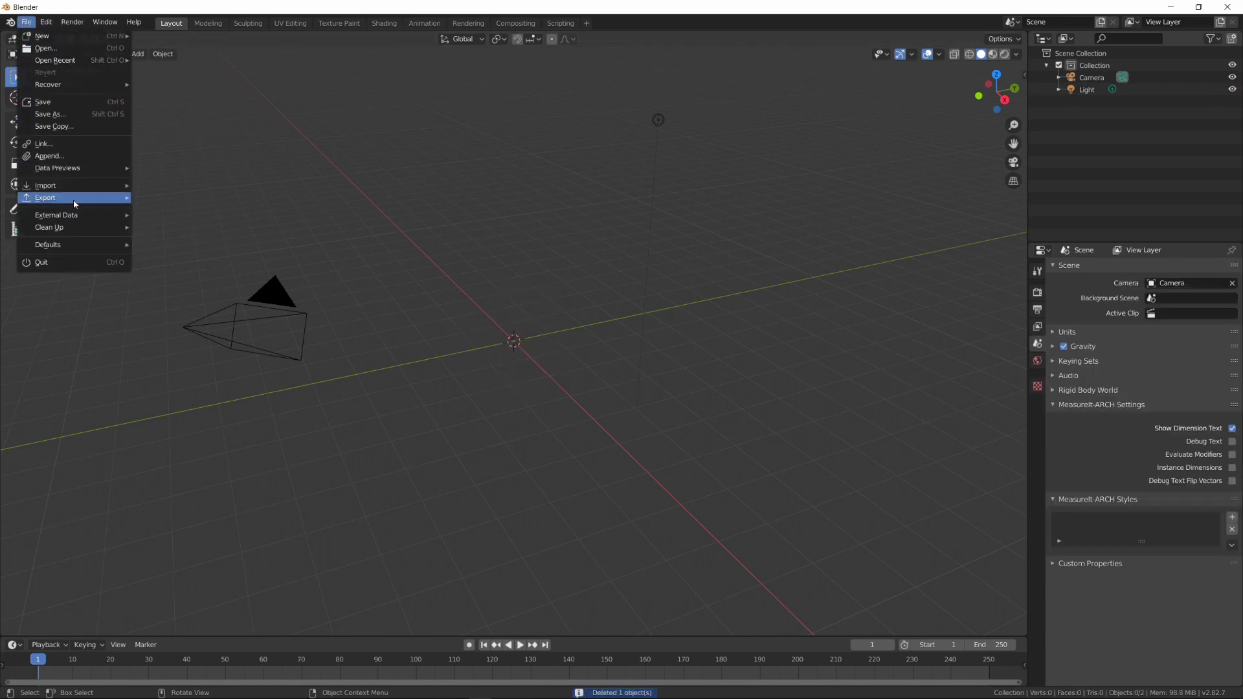
{"action": "mouse_move", "coordinate": [46, 185]}
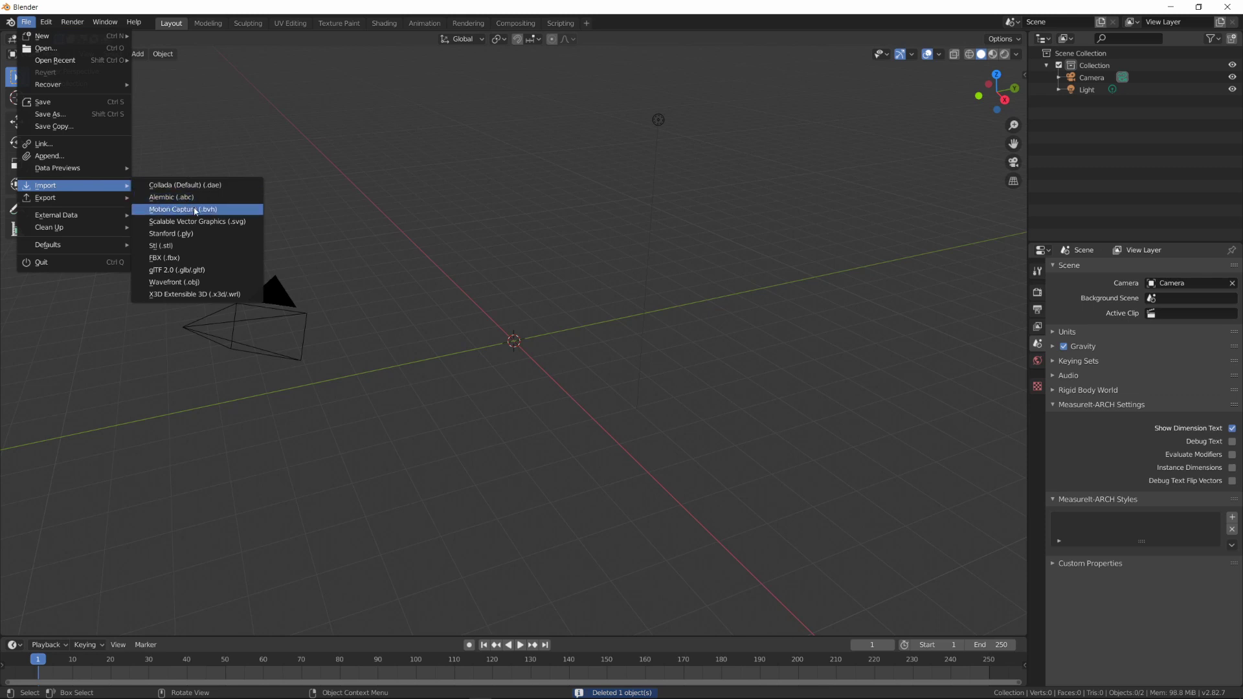
{"action": "left_click", "coordinate": [194, 258]}
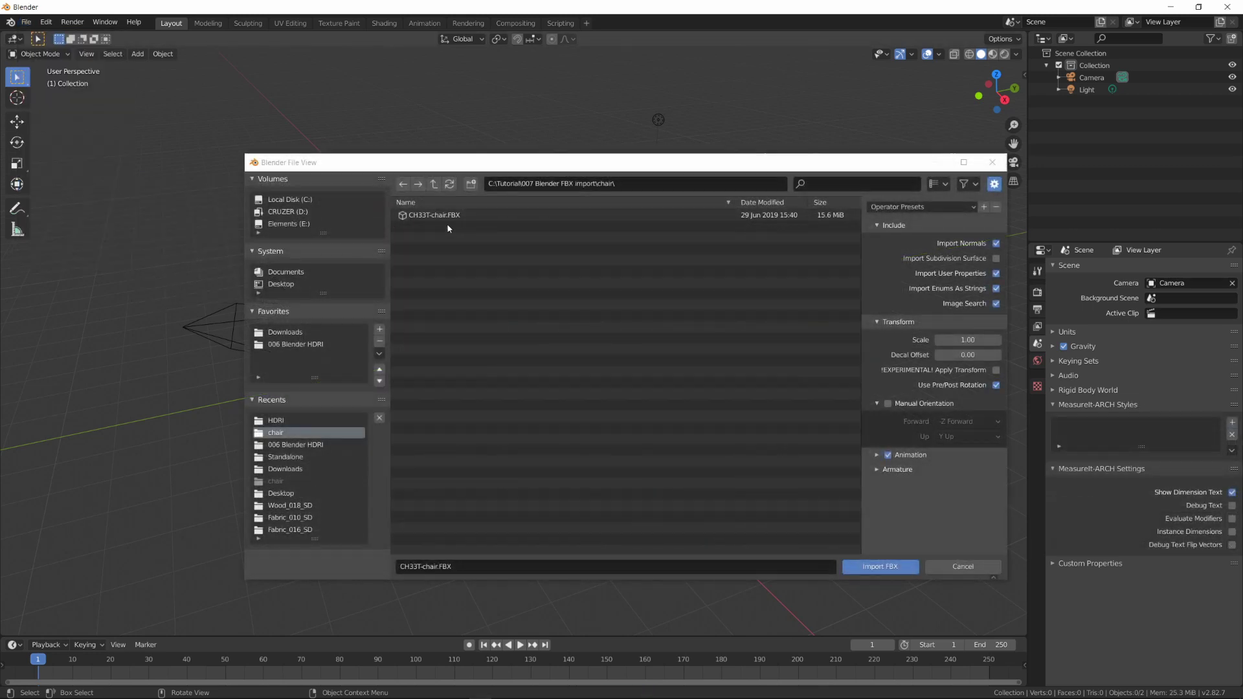
{"action": "left_click", "coordinate": [439, 217]}
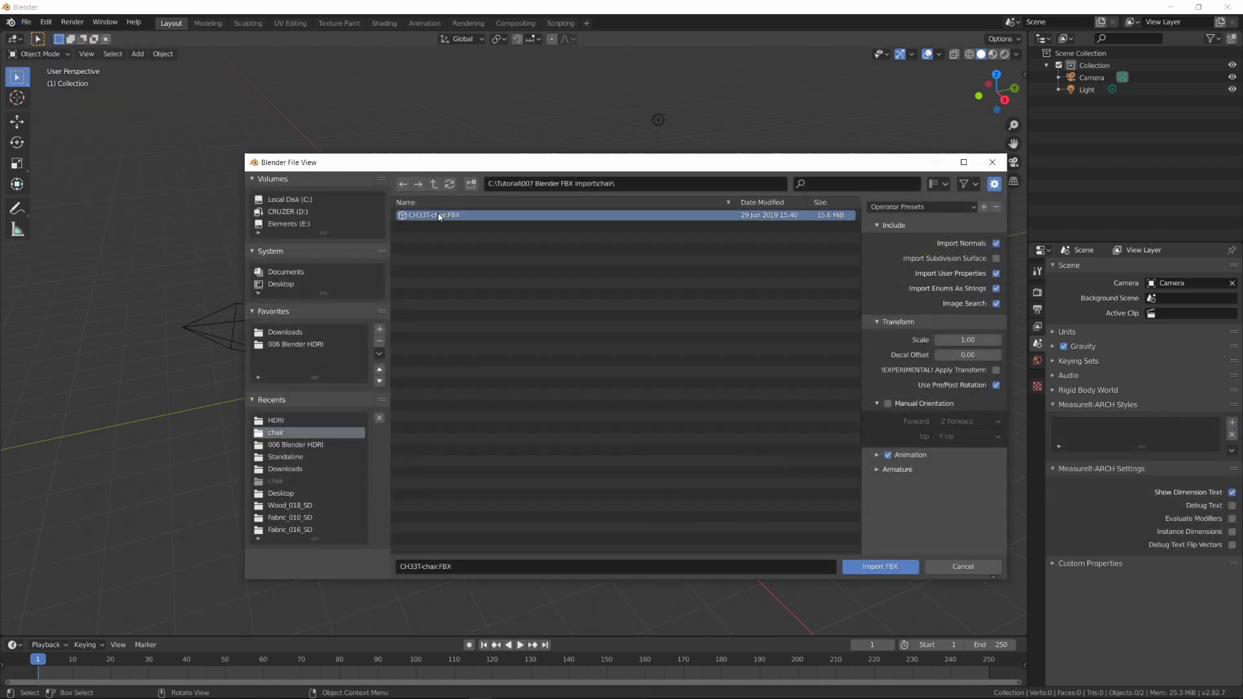
{"action": "left_click", "coordinate": [903, 568]}
{"action": "scroll", "coordinate": [506, 300], "scroll_direction": "up", "scroll_amount": 3}
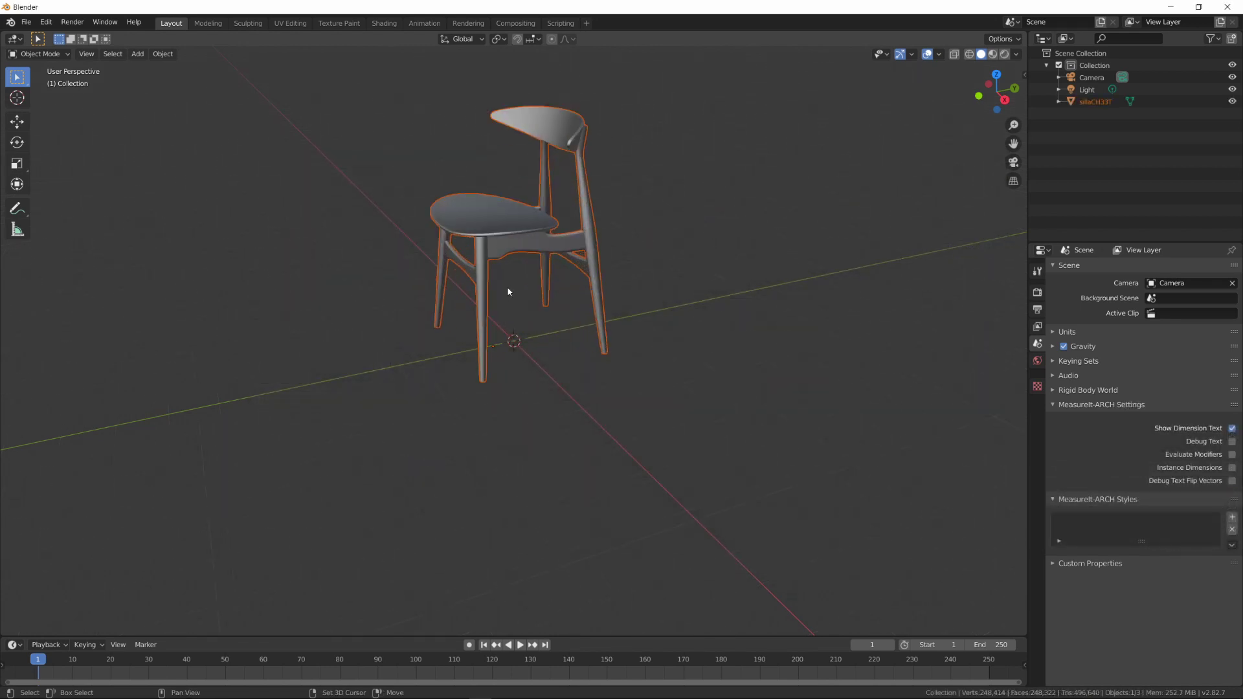
{"action": "scroll", "coordinate": [550, 398], "scroll_direction": "up", "scroll_amount": 3}
{"action": "scroll", "coordinate": [562, 404], "scroll_direction": "up", "scroll_amount": 2}
{"action": "middle_click_drag", "start_coordinate": [566, 419], "coordinate": [654, 399]}
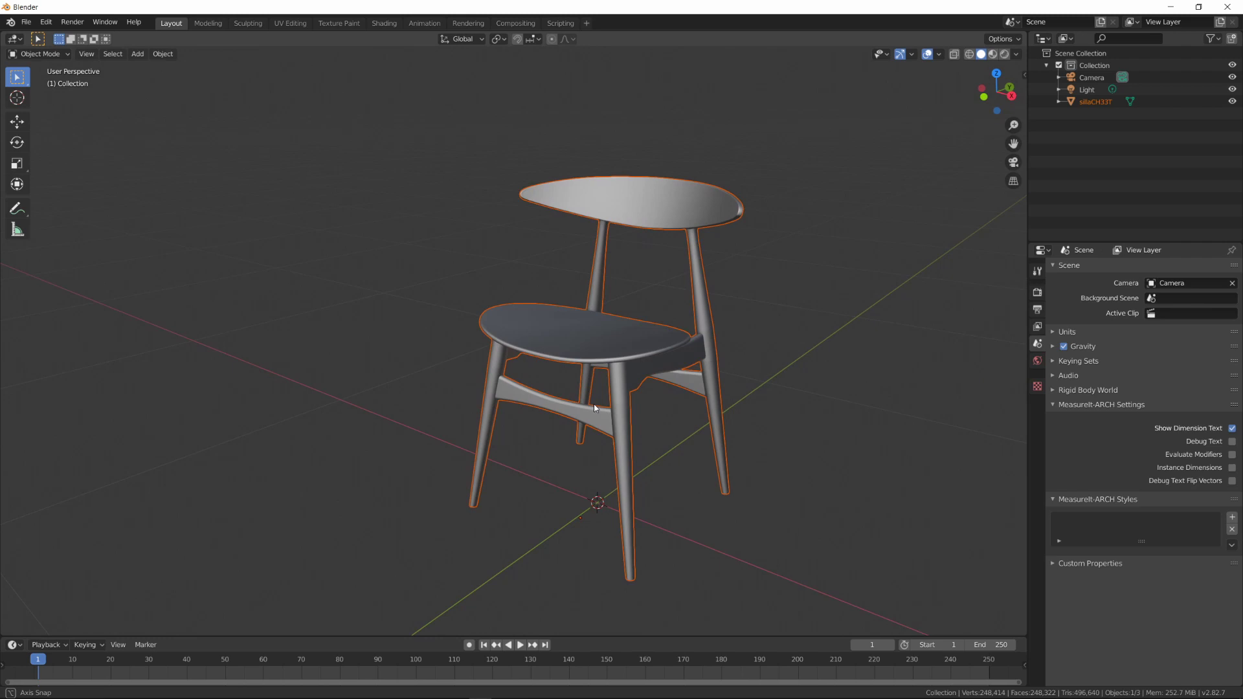
{"action": "left_click", "coordinate": [664, 419]}
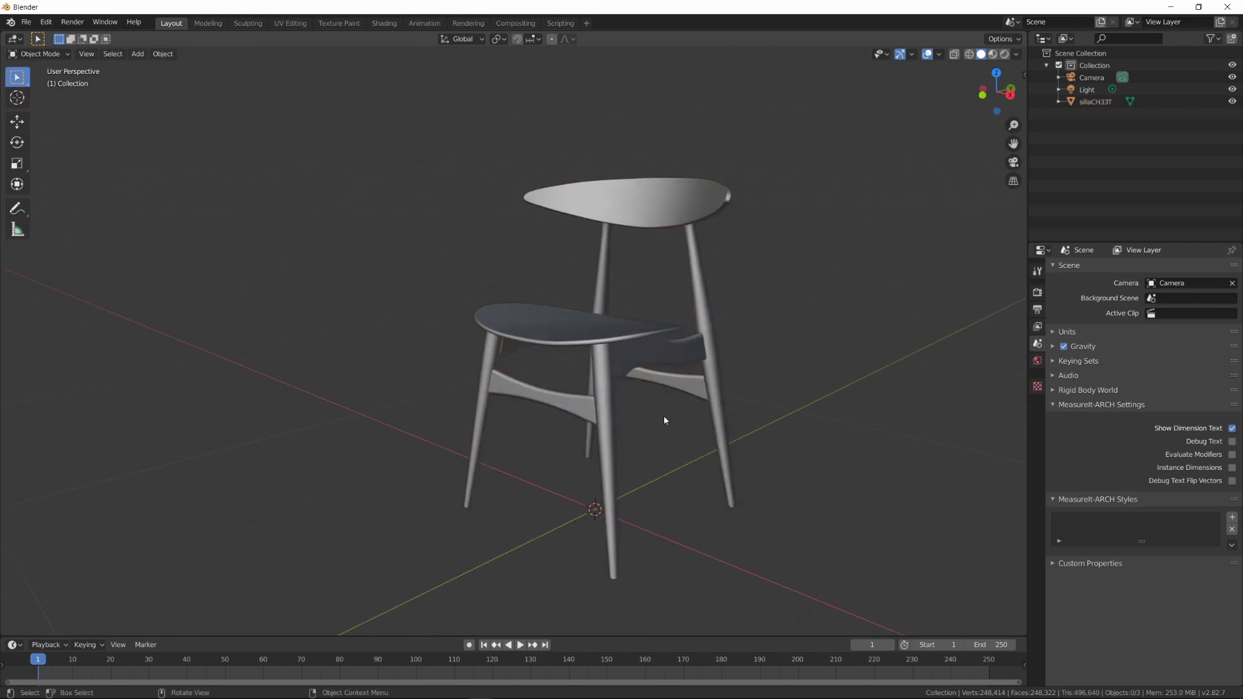
Step: Set the render engine to Cycles with GPU Compute and switch the viewport to Rendered shading
{"action": "left_click", "coordinate": [1037, 293]}
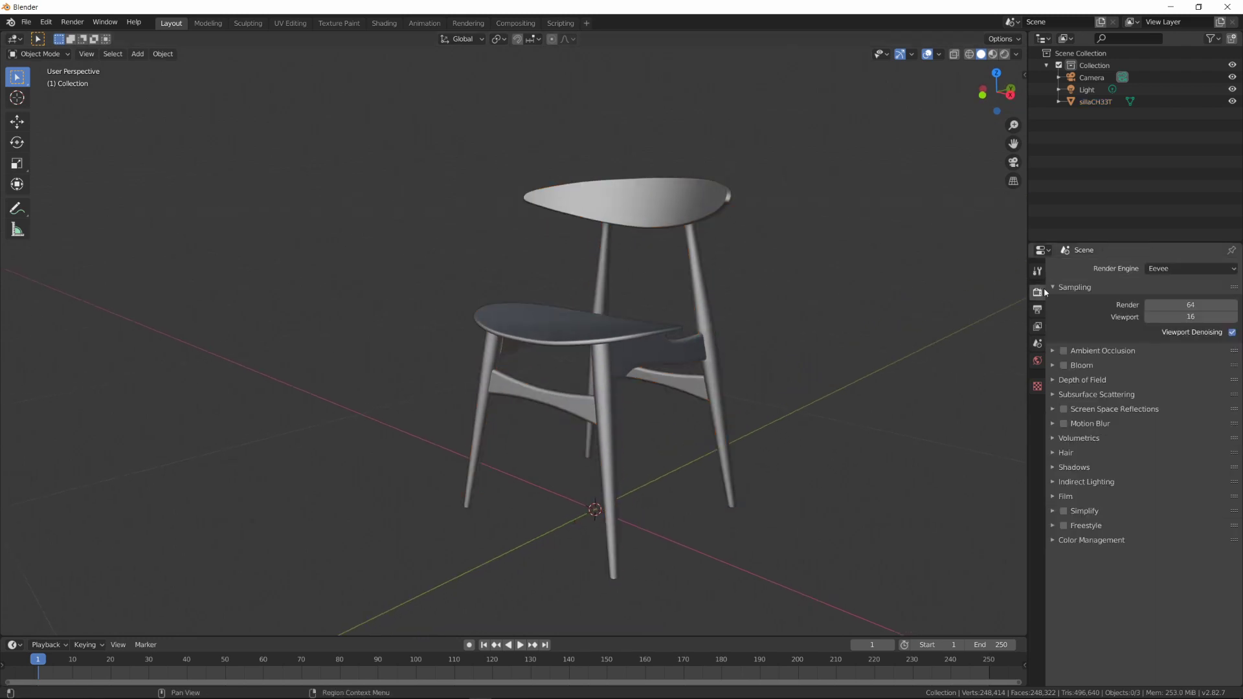
{"action": "left_click", "coordinate": [1180, 267]}
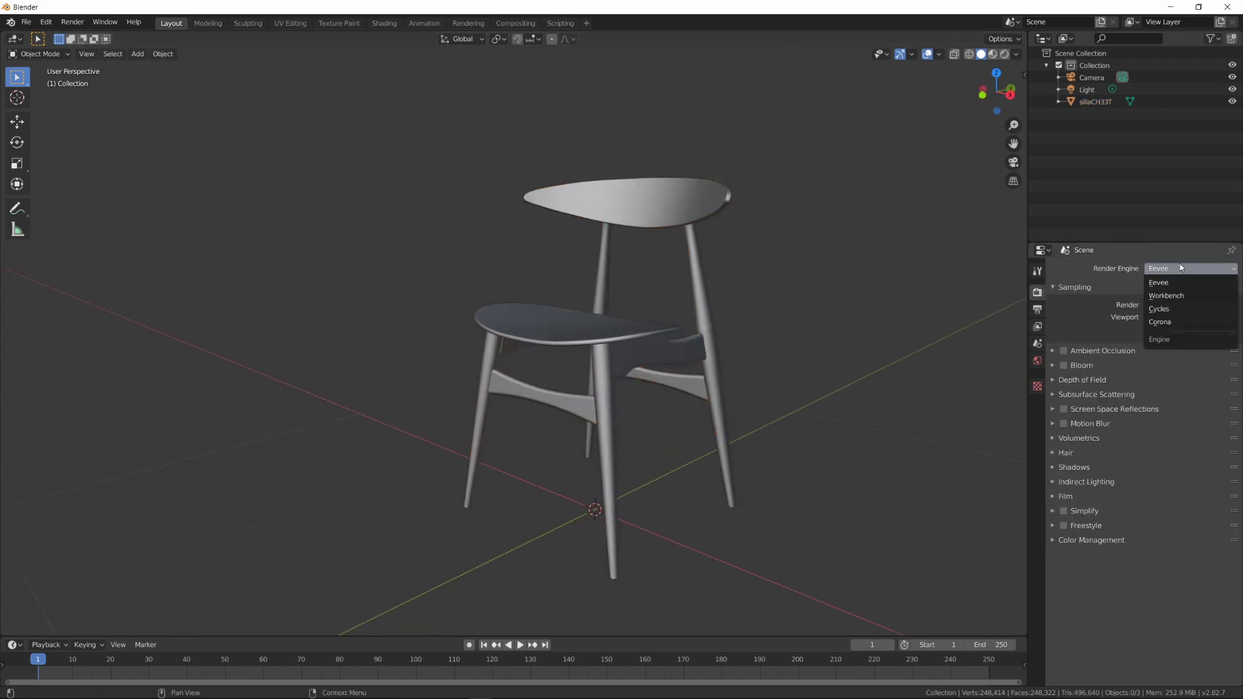
{"action": "left_click", "coordinate": [1164, 312]}
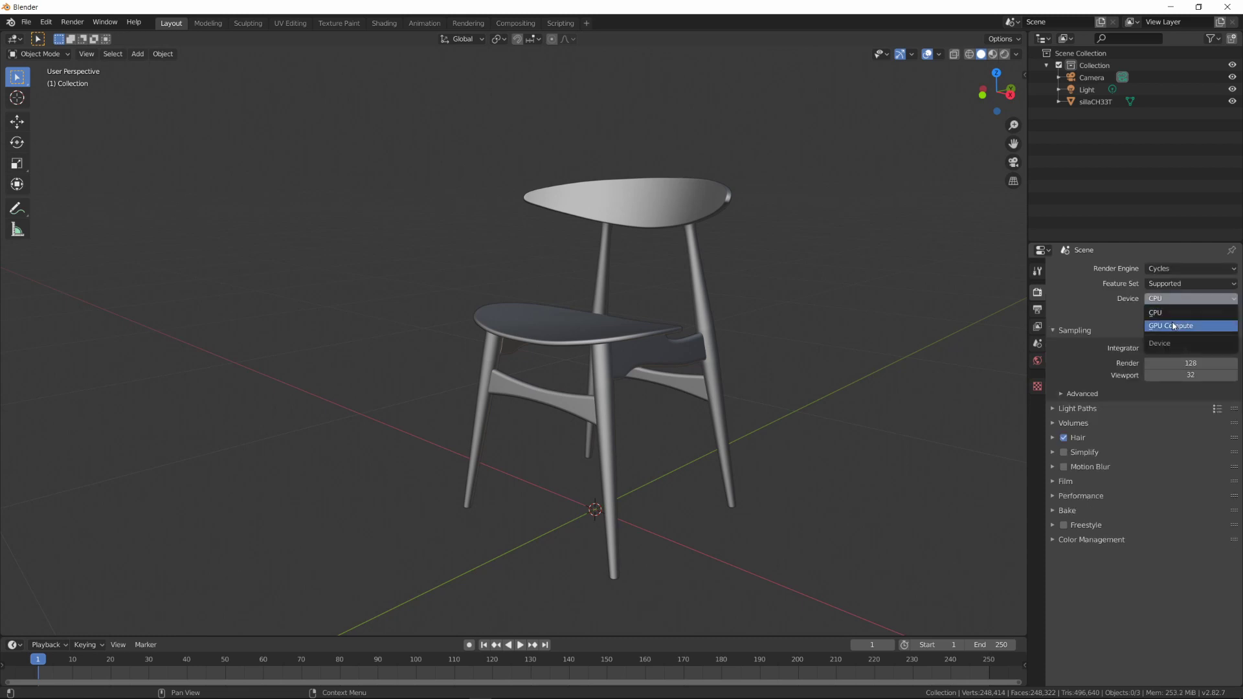
{"action": "left_click", "coordinate": [1175, 326]}
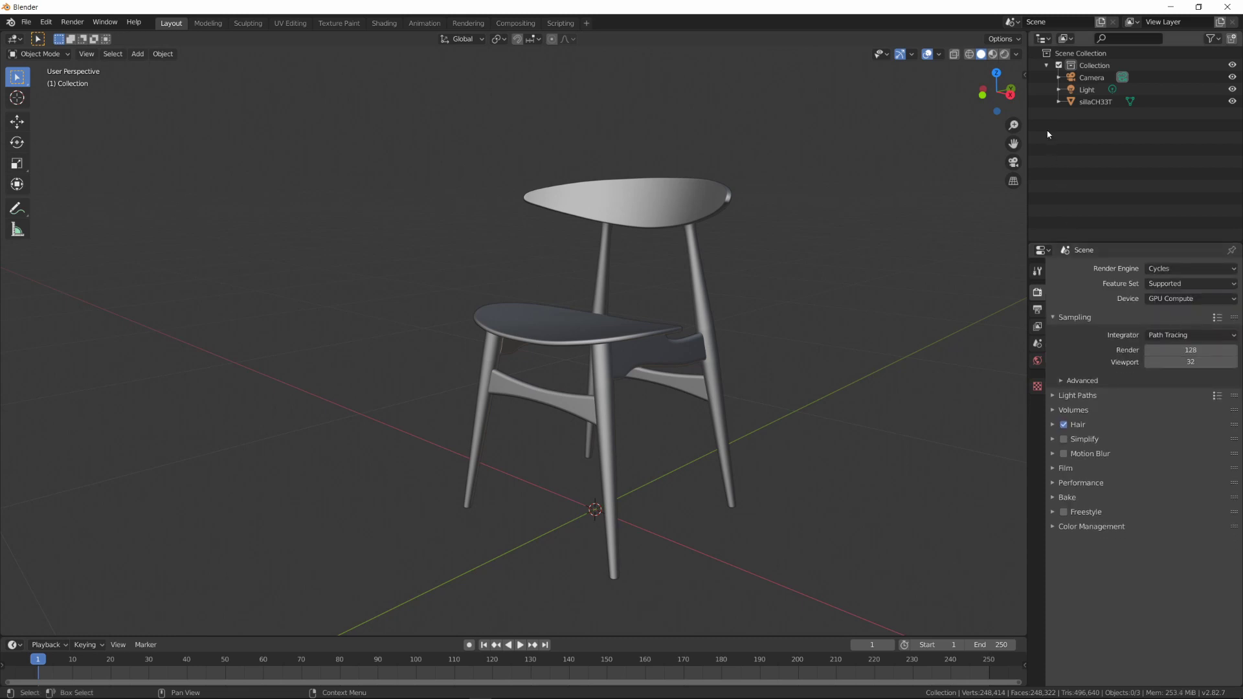
{"action": "left_click", "coordinate": [1006, 55]}
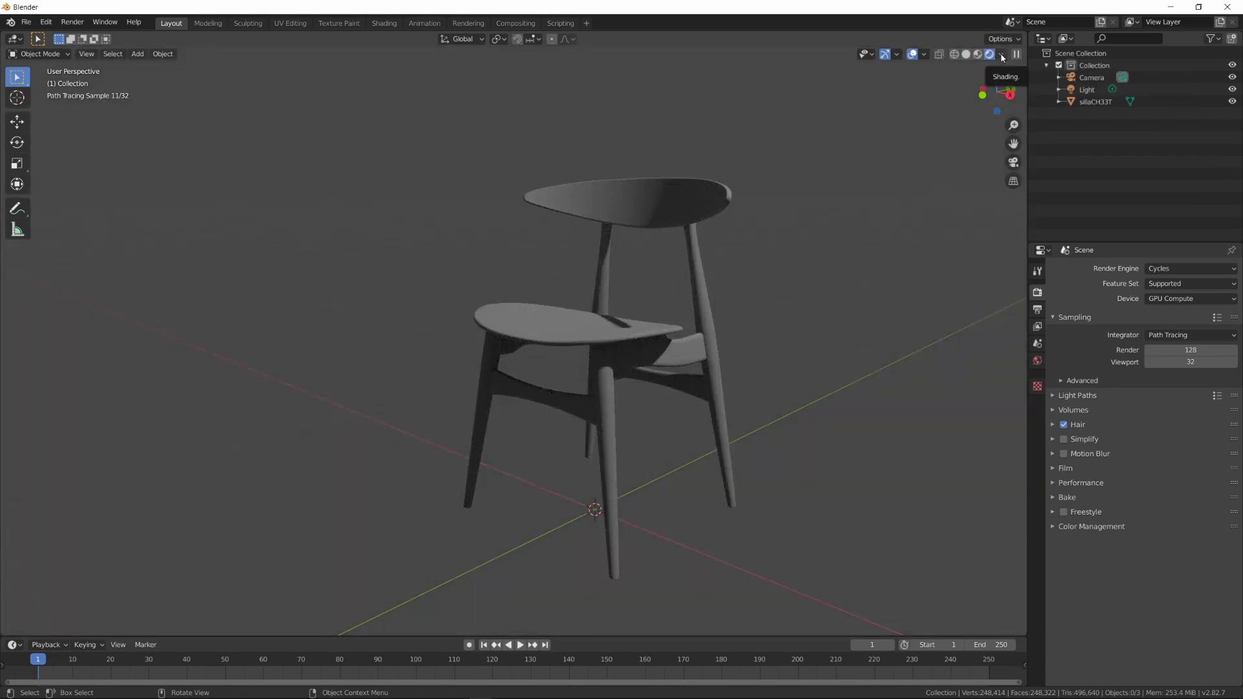
Step: Hide the Light, untick Scene World and raise Background to show the HDRI behind the chair
{"action": "left_click", "coordinate": [1233, 89]}
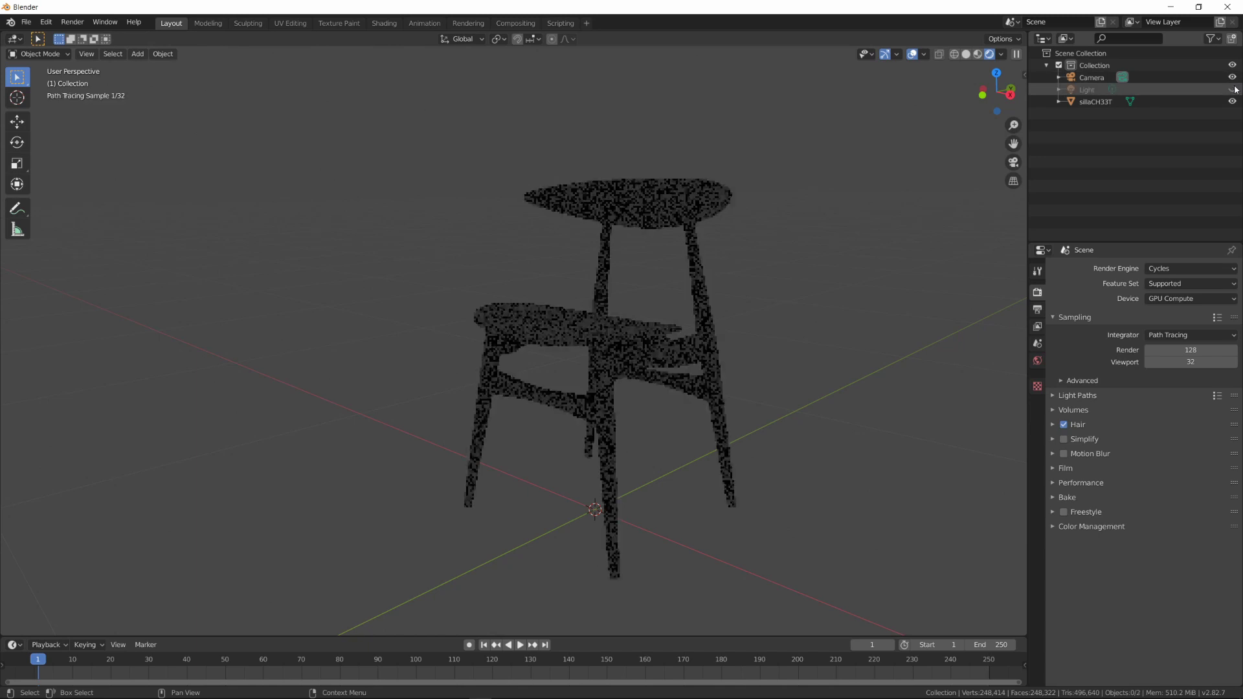
{"action": "left_click", "coordinate": [1001, 54]}
{"action": "left_click", "coordinate": [934, 126]}
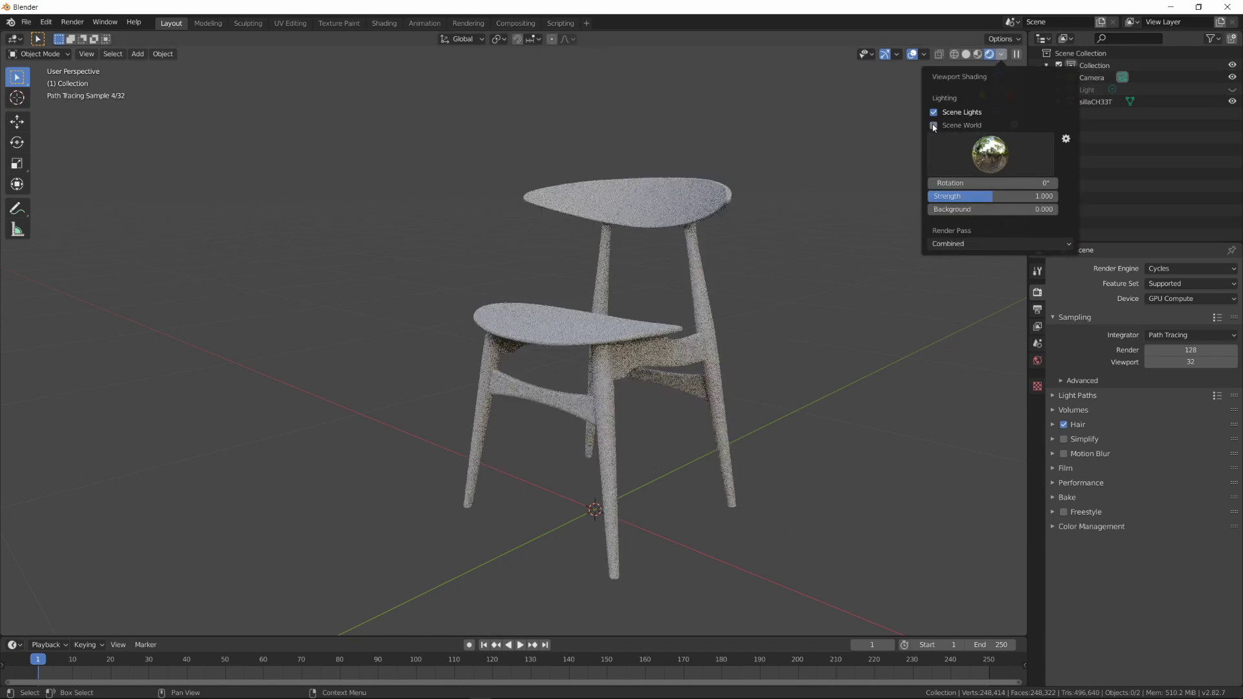
{"action": "left_click_drag", "start_coordinate": [960, 209], "coordinate": [1018, 209]}
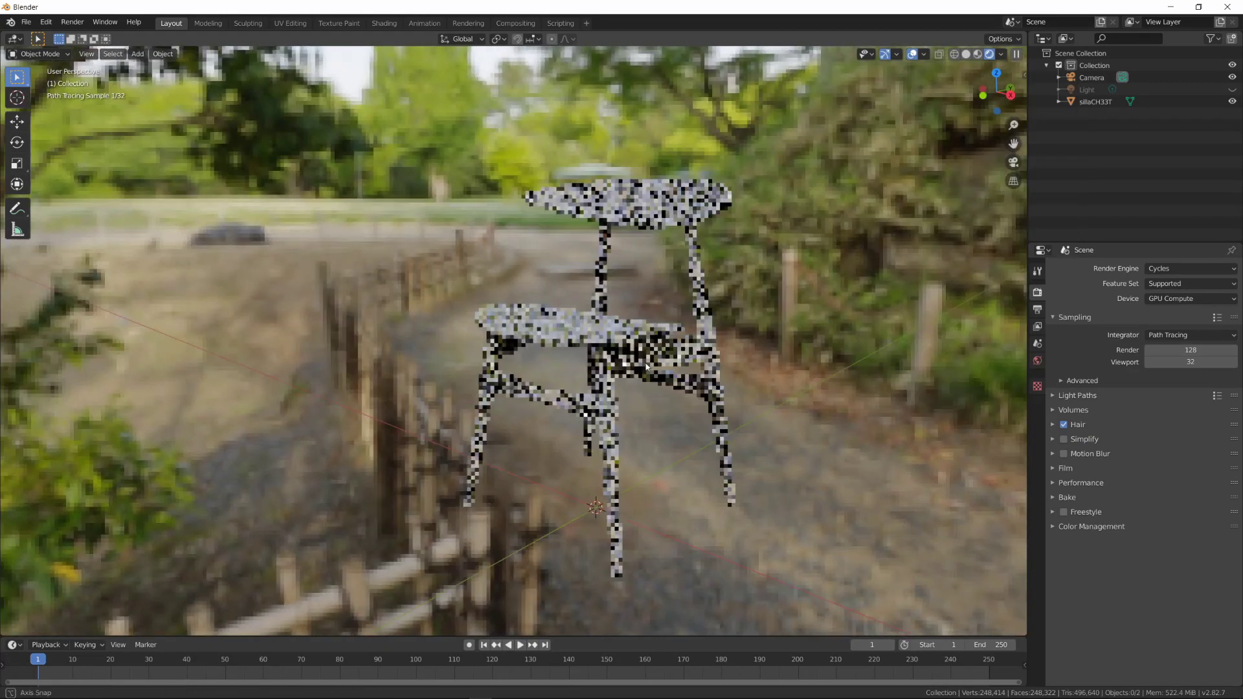
{"action": "middle_click_drag", "start_coordinate": [646, 366], "coordinate": [635, 388]}
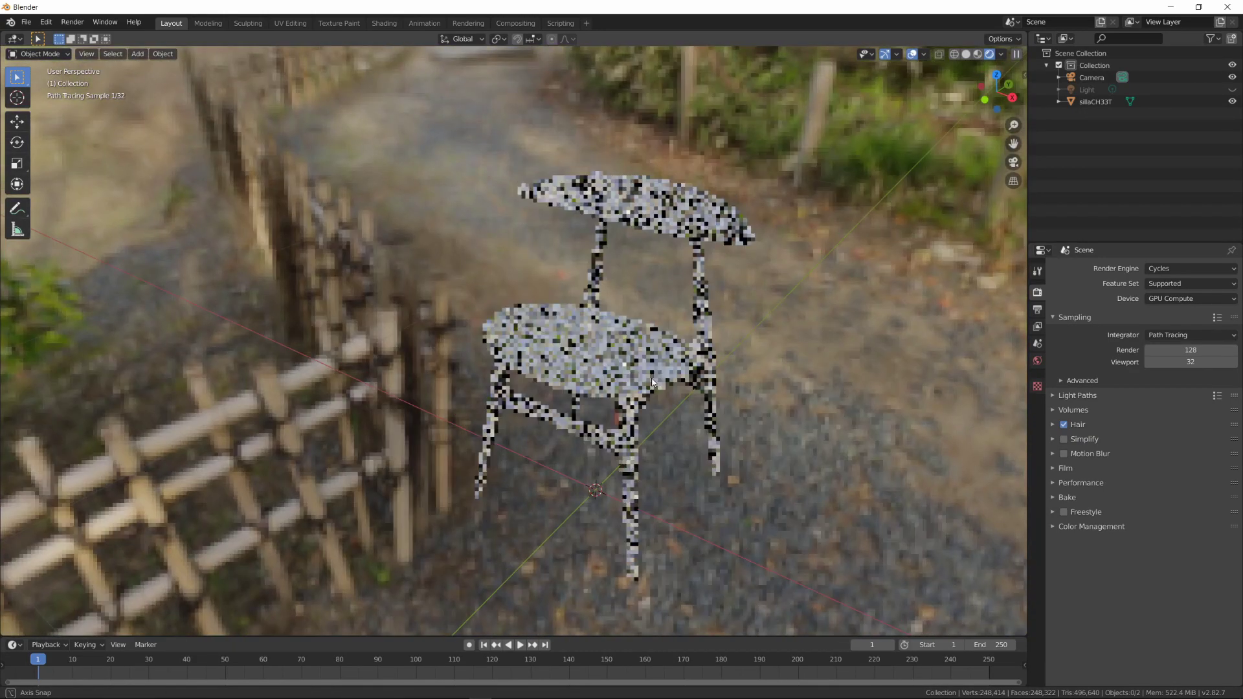
{"action": "scroll", "coordinate": [634, 388], "scroll_direction": "up", "scroll_amount": 4}
{"action": "mouse_move", "coordinate": [724, 408]}
{"action": "middle_mouse_down"}
{"action": "mouse_move", "coordinate": [723, 356]}
{"action": "mouse_move", "coordinate": [709, 335]}
{"action": "middle_mouse_up"}
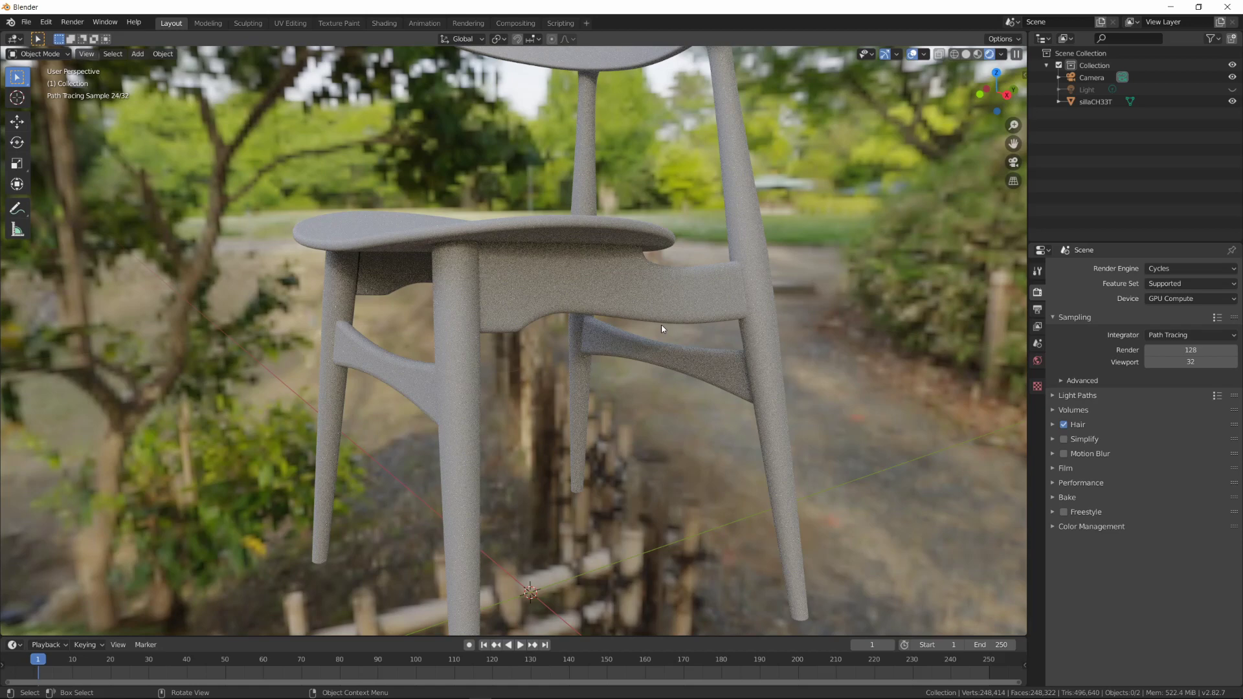
Step: Switch to the Shading workspace and select the chair to show its material nodes
{"action": "left_click", "coordinate": [378, 25]}
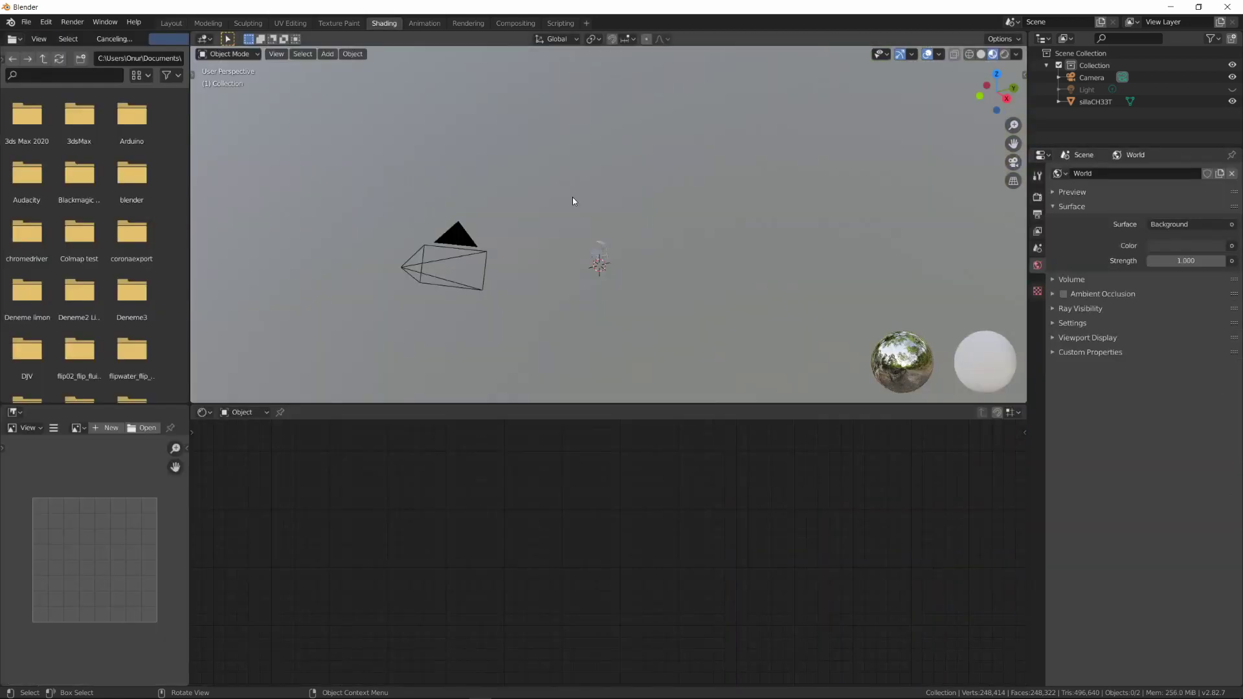
{"action": "scroll", "coordinate": [638, 263], "scroll_direction": "up", "scroll_amount": 2}
{"action": "scroll", "coordinate": [615, 243], "scroll_direction": "up", "scroll_amount": 3}
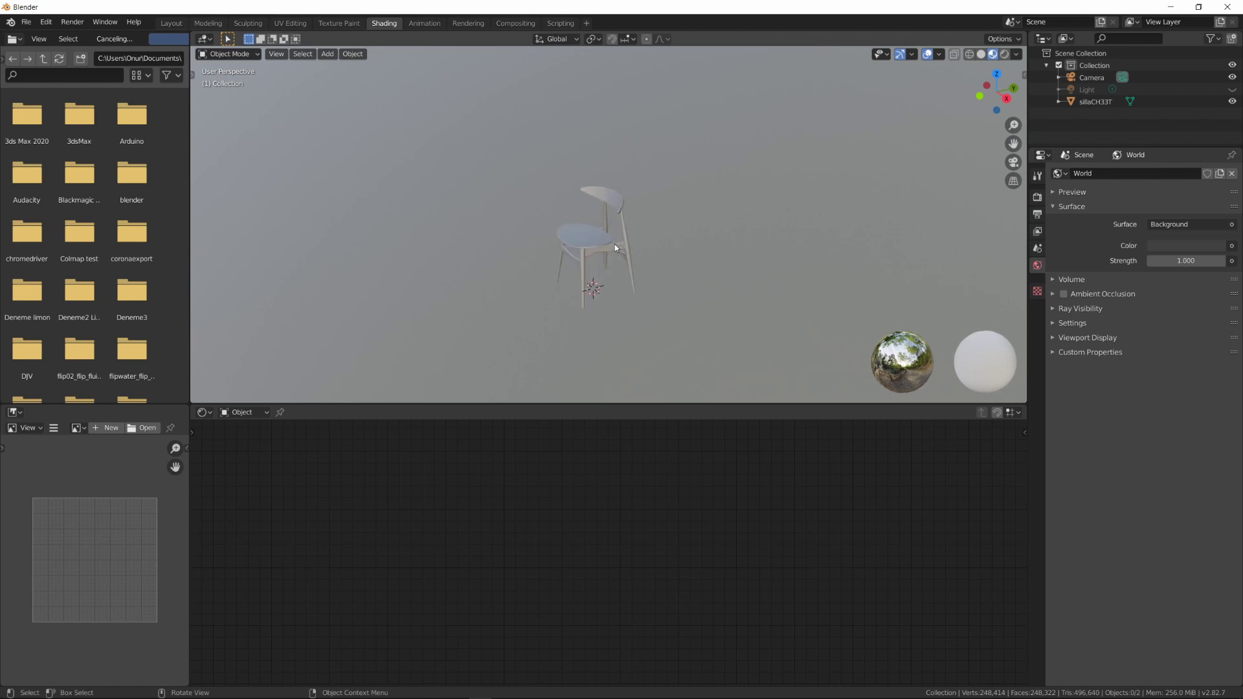
{"action": "scroll", "coordinate": [581, 272], "scroll_direction": "up", "scroll_amount": 5}
{"action": "middle_click_drag", "start_coordinate": [581, 270], "coordinate": [596, 226]}
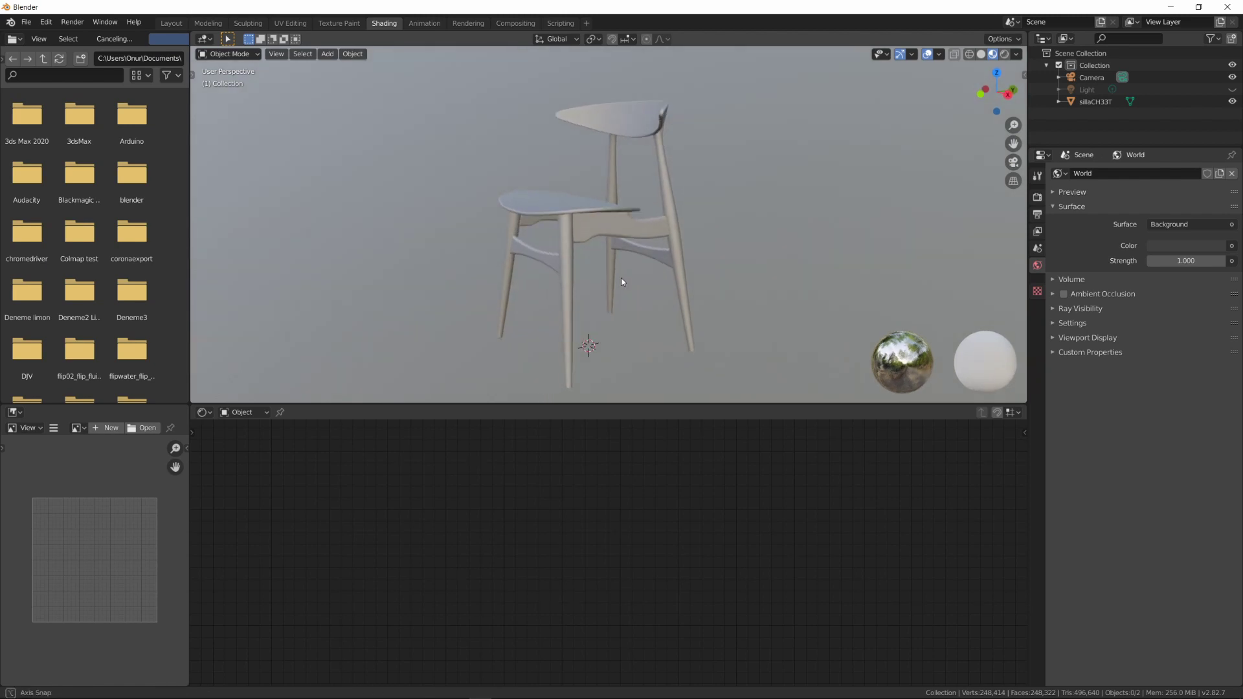
{"action": "left_click", "coordinate": [595, 227]}
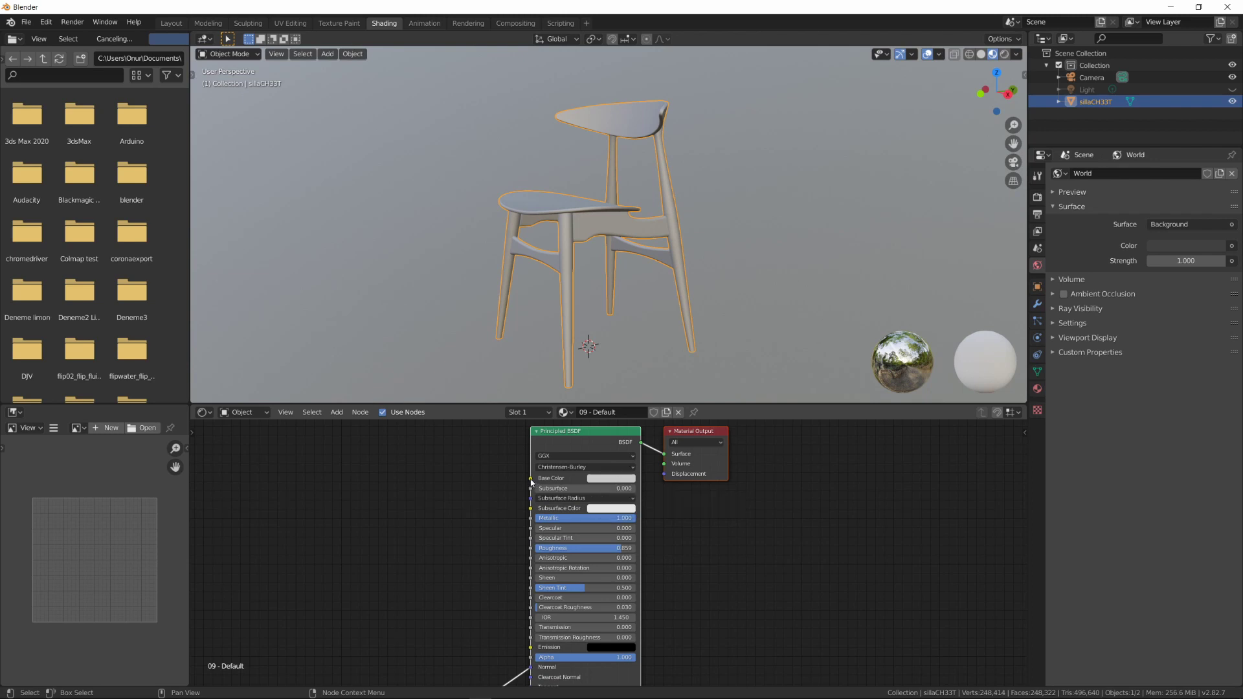
Step: Add an Image Texture node and connect its Color to the shader's Base Color
{"action": "left_click", "coordinate": [337, 413]}
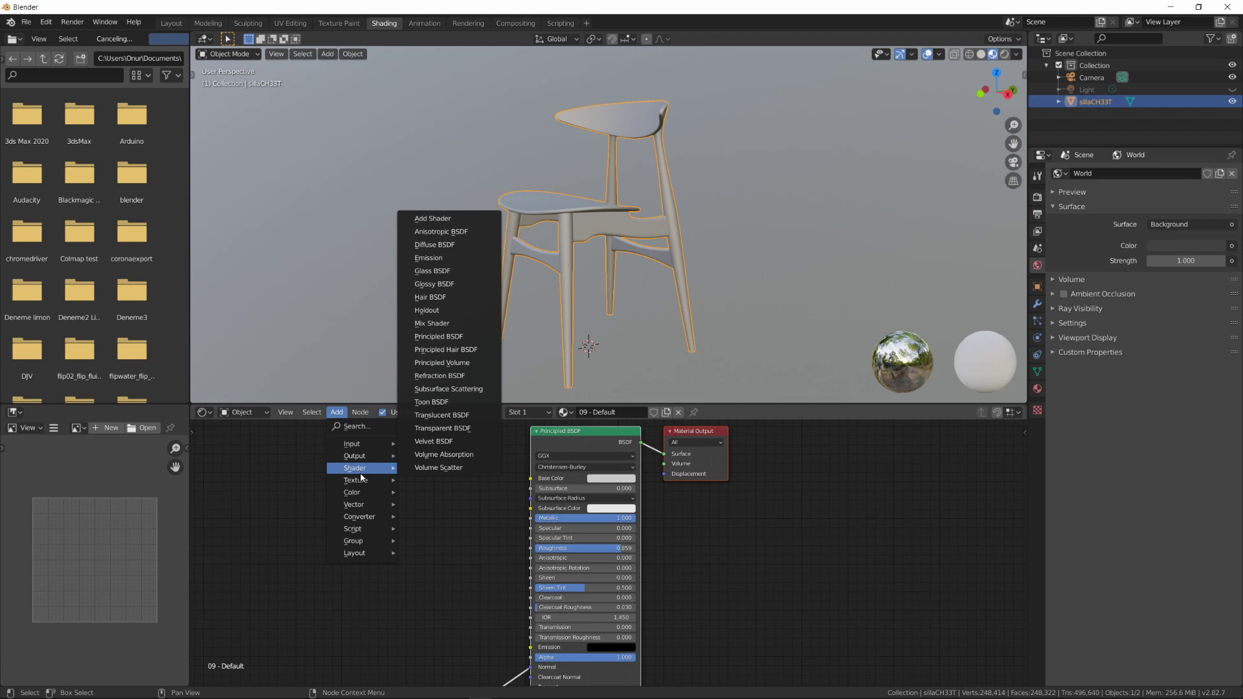
{"action": "mouse_move", "coordinate": [360, 480]}
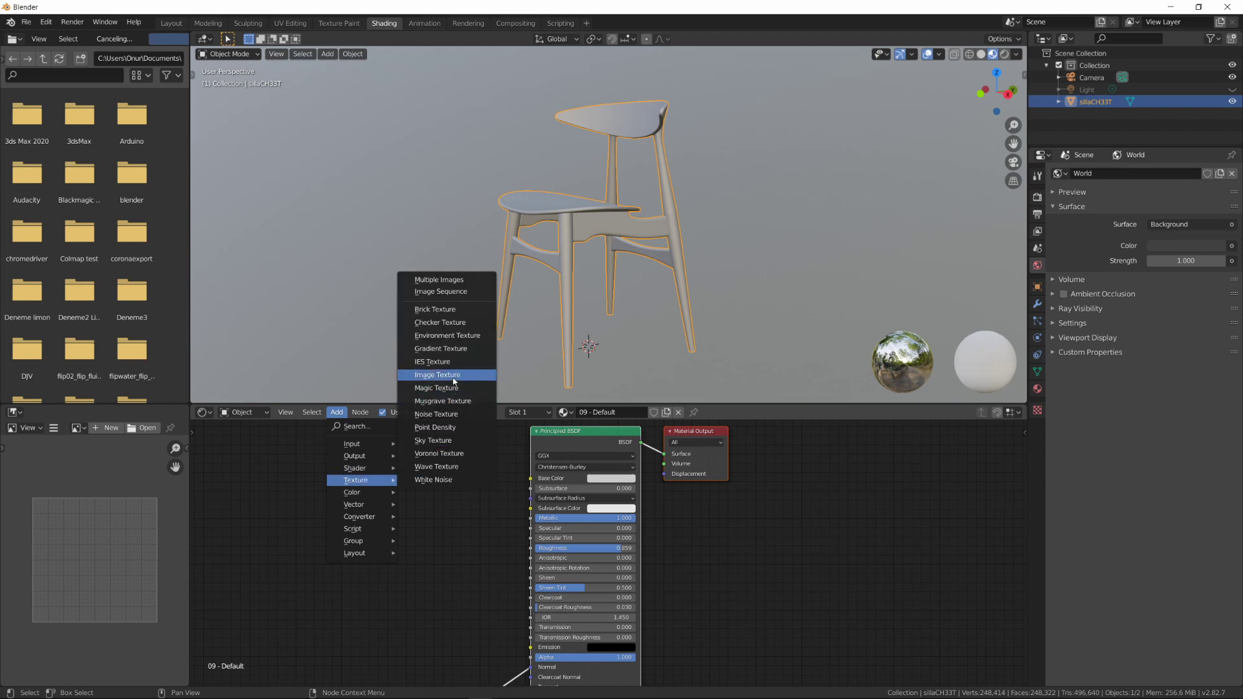
{"action": "left_click", "coordinate": [437, 375]}
{"action": "left_click", "coordinate": [348, 437]}
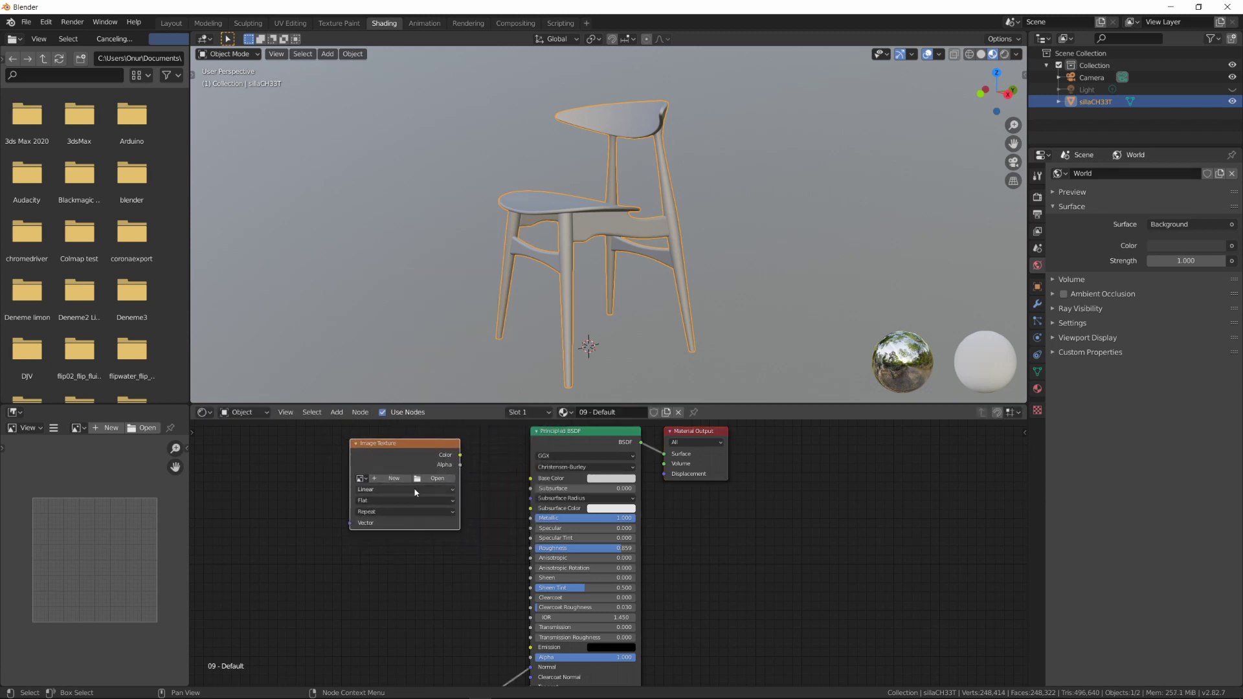
{"action": "left_click_drag", "start_coordinate": [460, 456], "coordinate": [532, 479]}
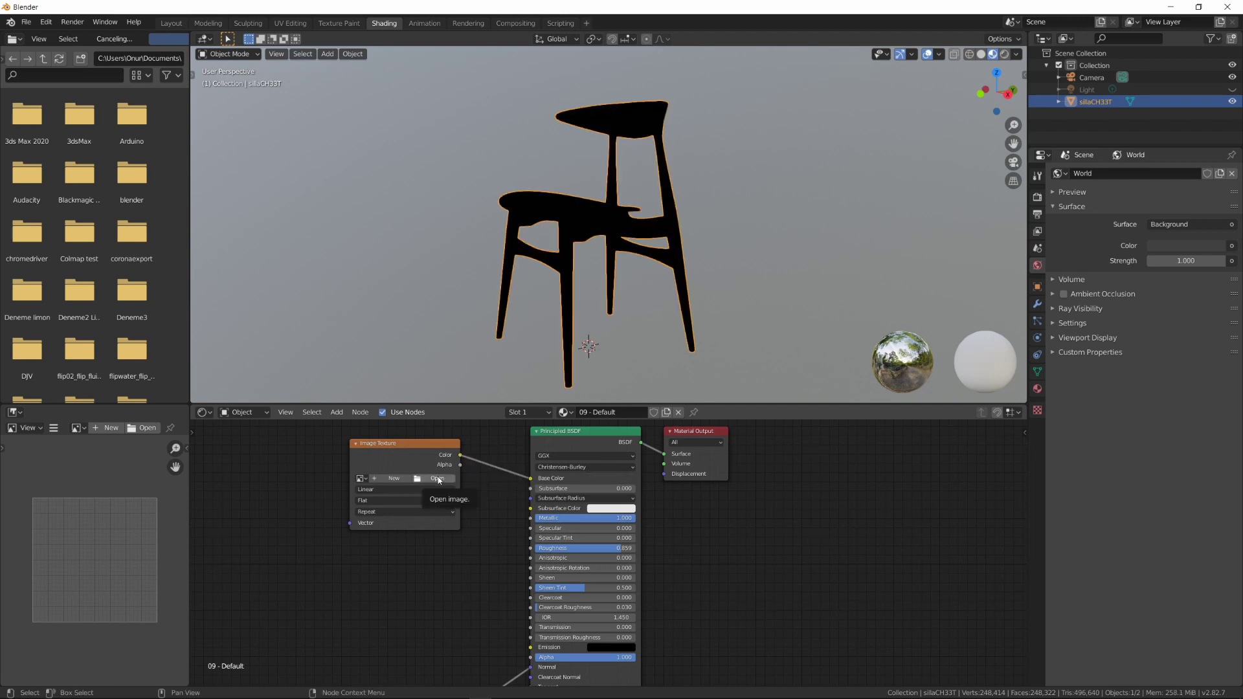
Step: Load CH33T_diffuse.jpg from the chair folder into the Image Texture node
{"action": "left_click", "coordinate": [438, 480]}
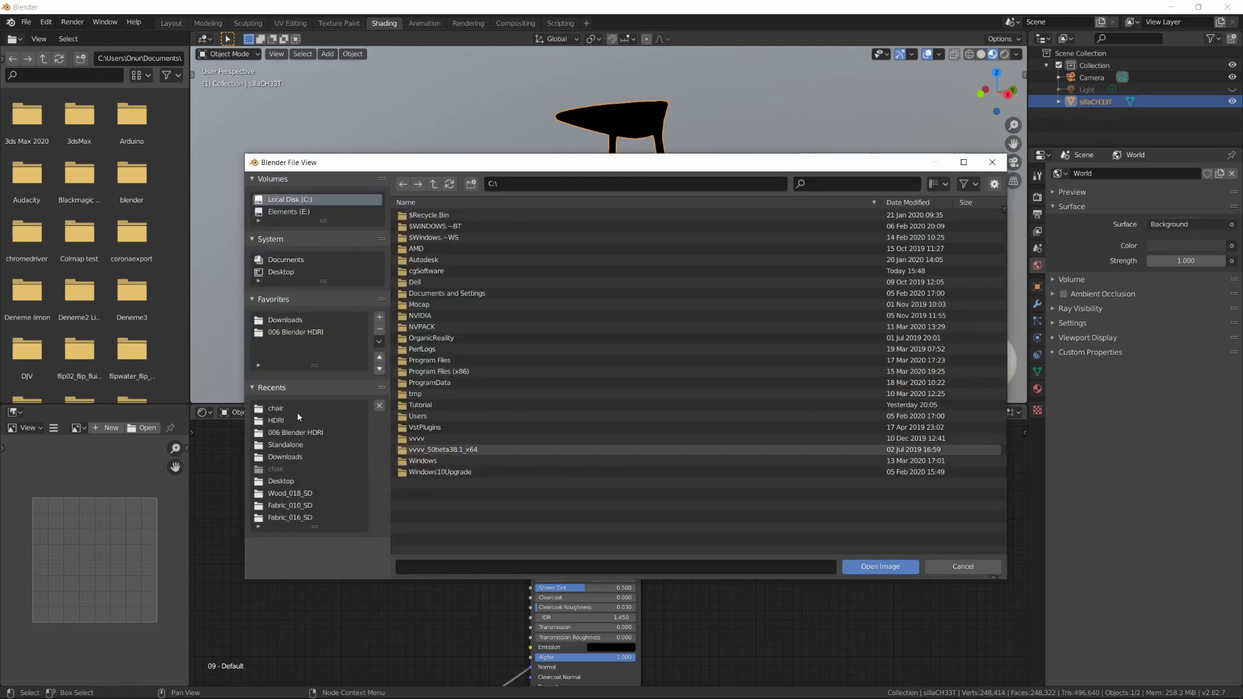
{"action": "left_click", "coordinate": [276, 409]}
{"action": "left_click", "coordinate": [448, 217]}
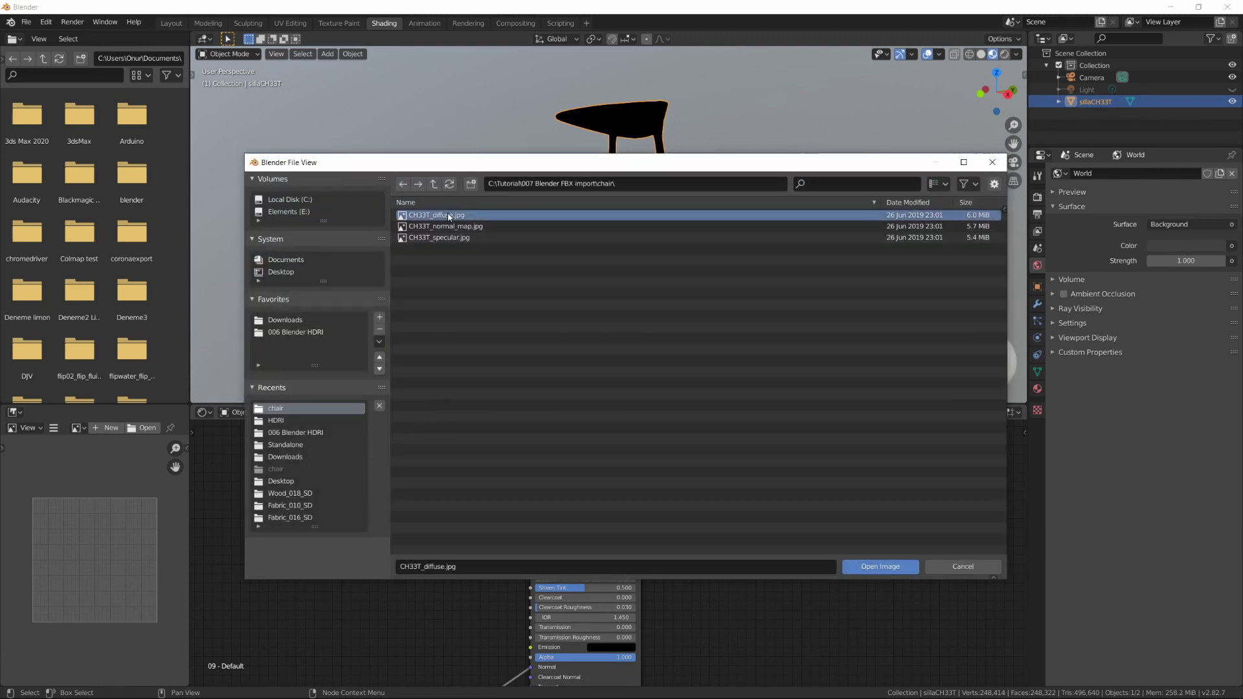
{"action": "left_click", "coordinate": [901, 567]}
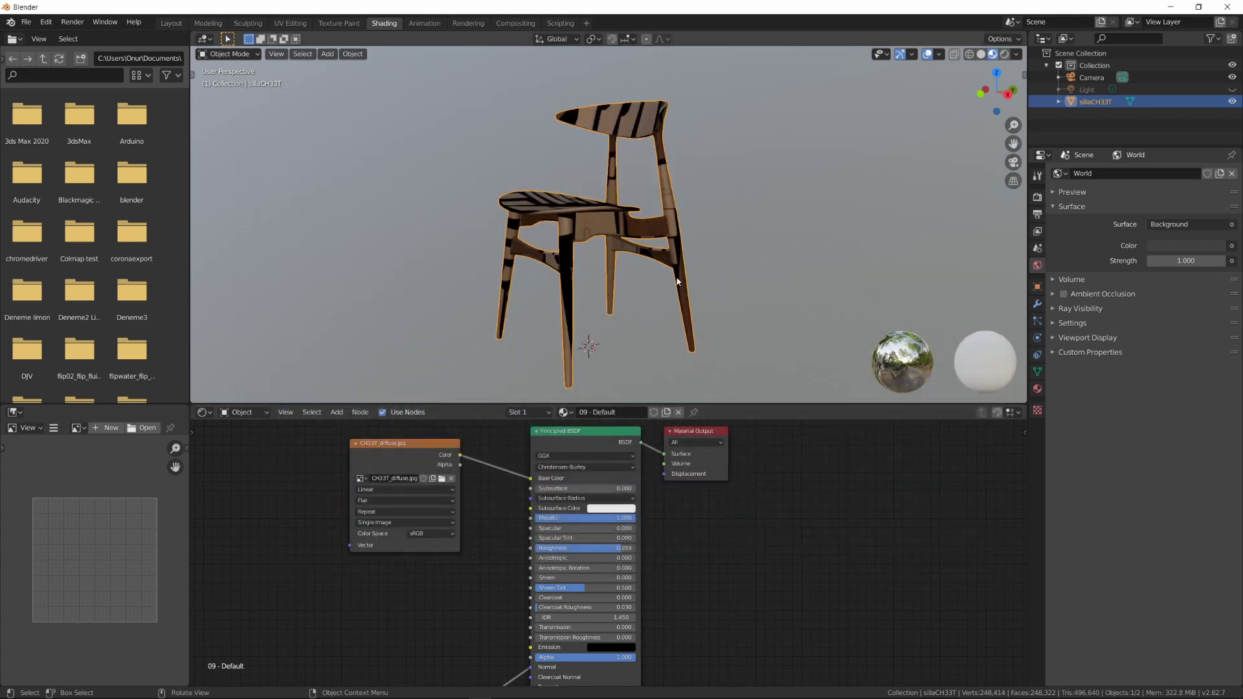
{"action": "mouse_move", "coordinate": [544, 213]}
{"action": "middle_mouse_down"}
{"action": "mouse_move", "coordinate": [570, 215]}
{"action": "mouse_move", "coordinate": [600, 246]}
{"action": "middle_mouse_up"}
{"action": "scroll", "coordinate": [600, 246], "scroll_direction": "up", "scroll_amount": 2}
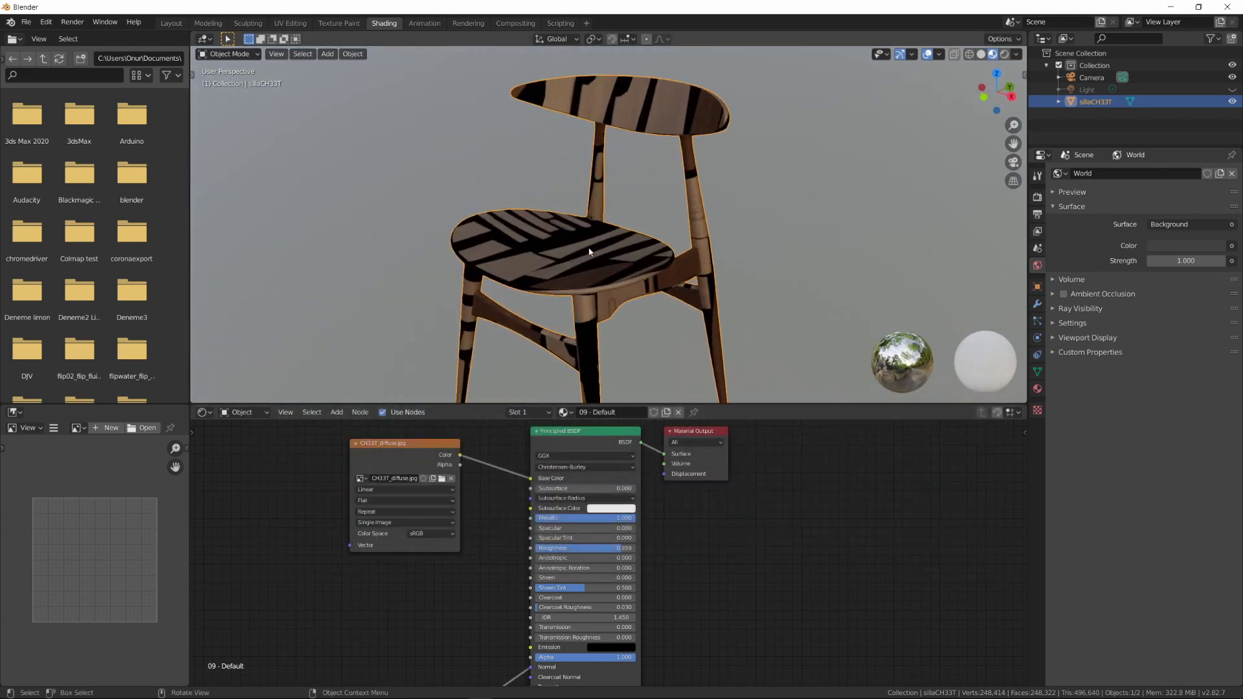
{"action": "scroll", "coordinate": [584, 266], "scroll_direction": "up", "scroll_amount": 3}
{"action": "mouse_move", "coordinate": [634, 284]}
{"action": "middle_mouse_down"}
{"action": "mouse_move", "coordinate": [577, 265]}
{"action": "mouse_move", "coordinate": [687, 260]}
{"action": "mouse_move", "coordinate": [646, 281]}
{"action": "middle_mouse_up"}
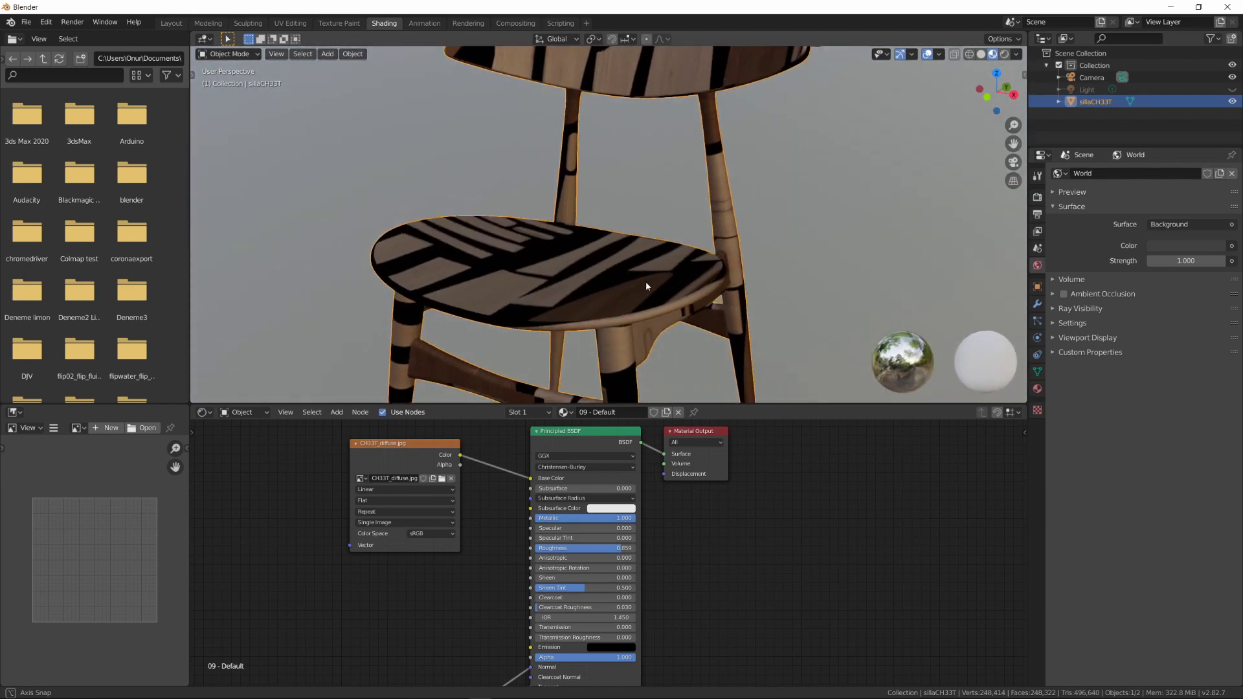
Step: In UV Editing, make UVChannel_2 the chair's UV map and zoom over its islands
{"action": "left_click", "coordinate": [285, 29]}
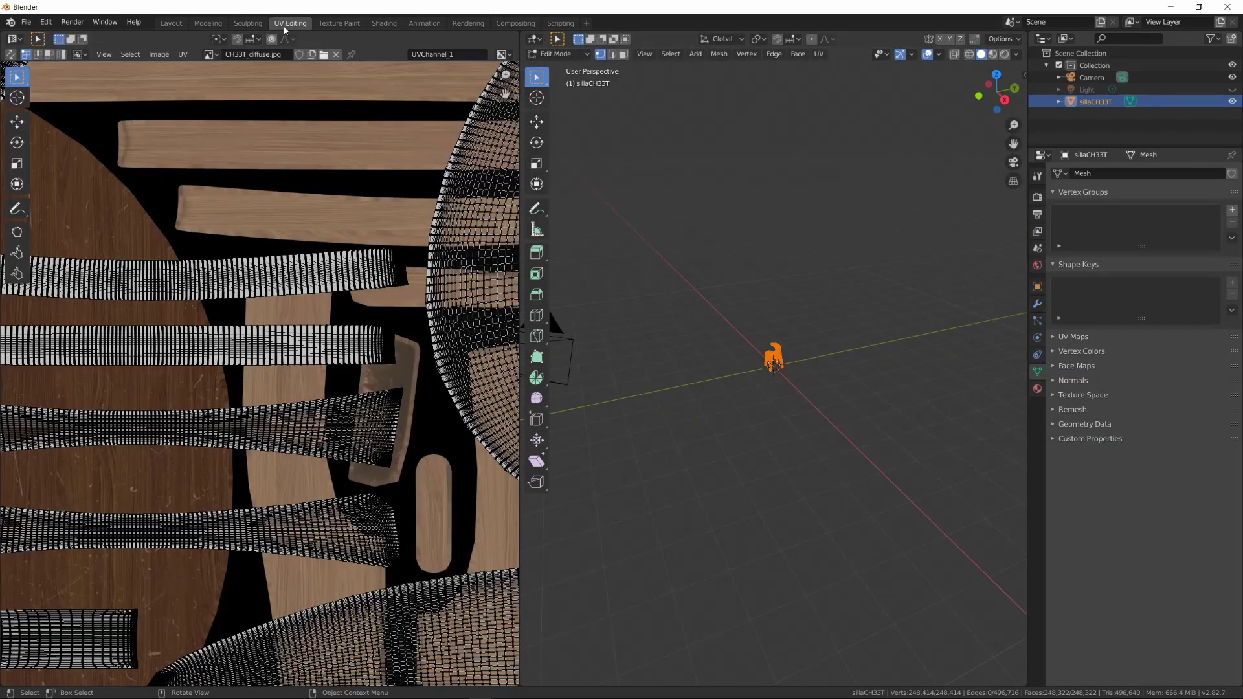
{"action": "scroll", "coordinate": [353, 277], "scroll_direction": "down", "scroll_amount": 2}
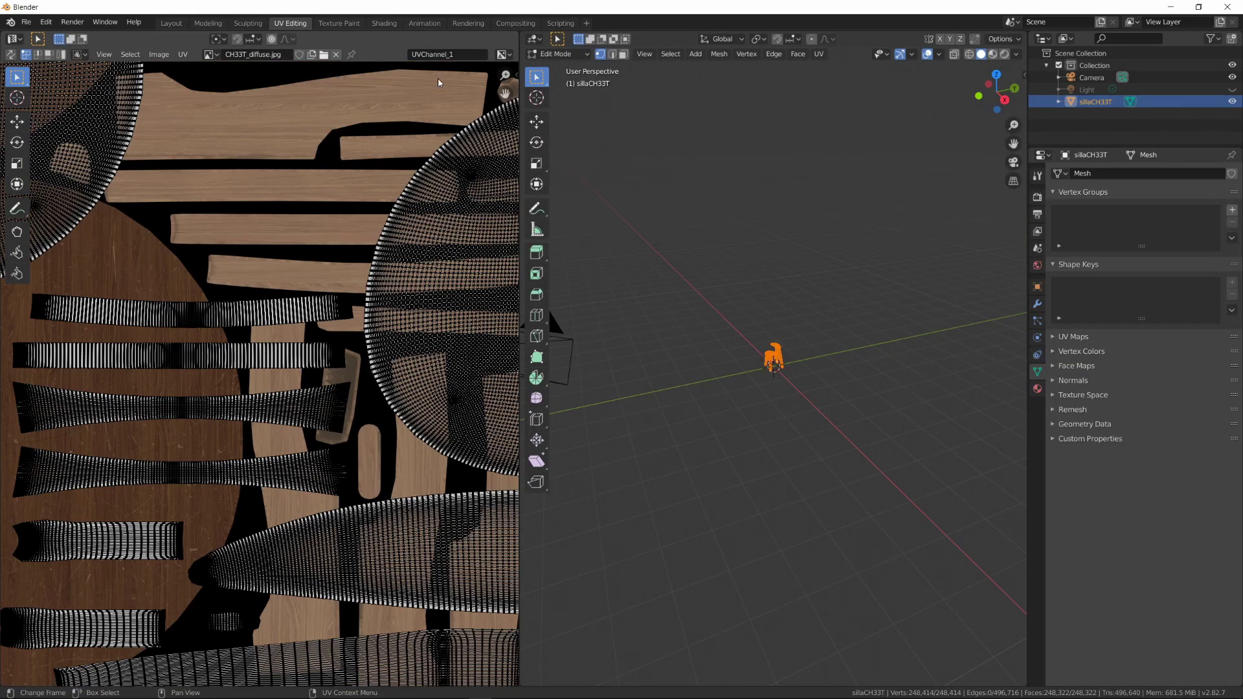
{"action": "left_click", "coordinate": [441, 54]}
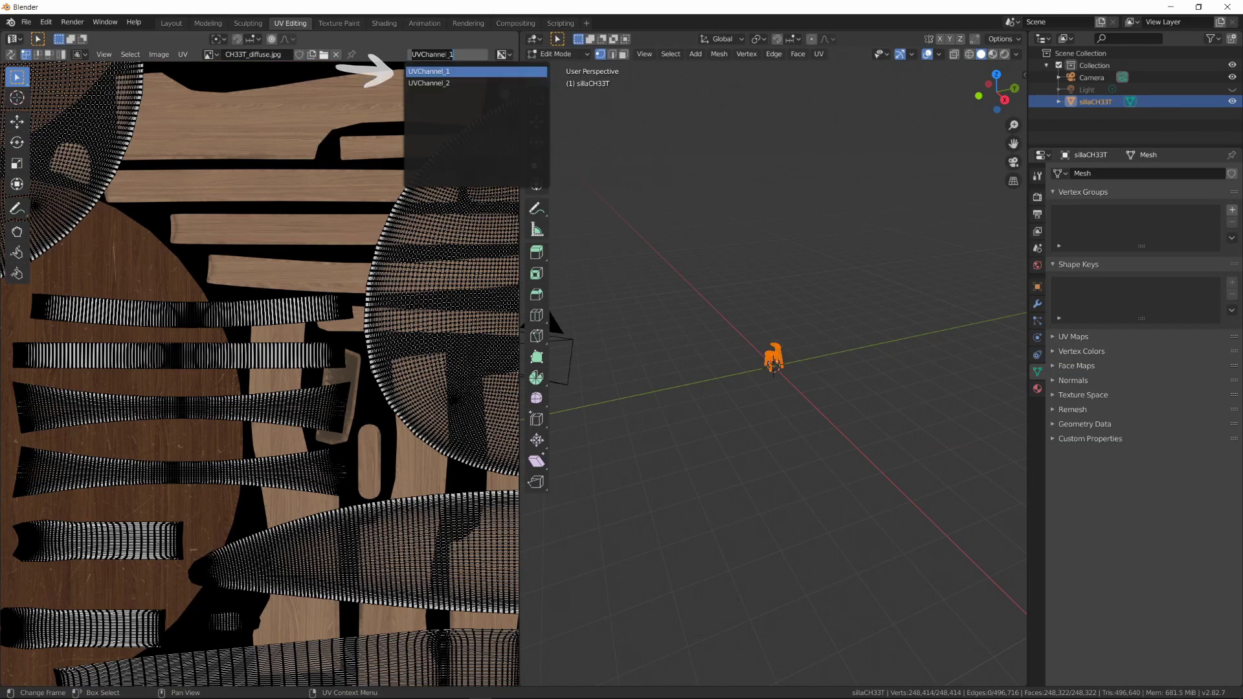
{"action": "left_click", "coordinate": [441, 85]}
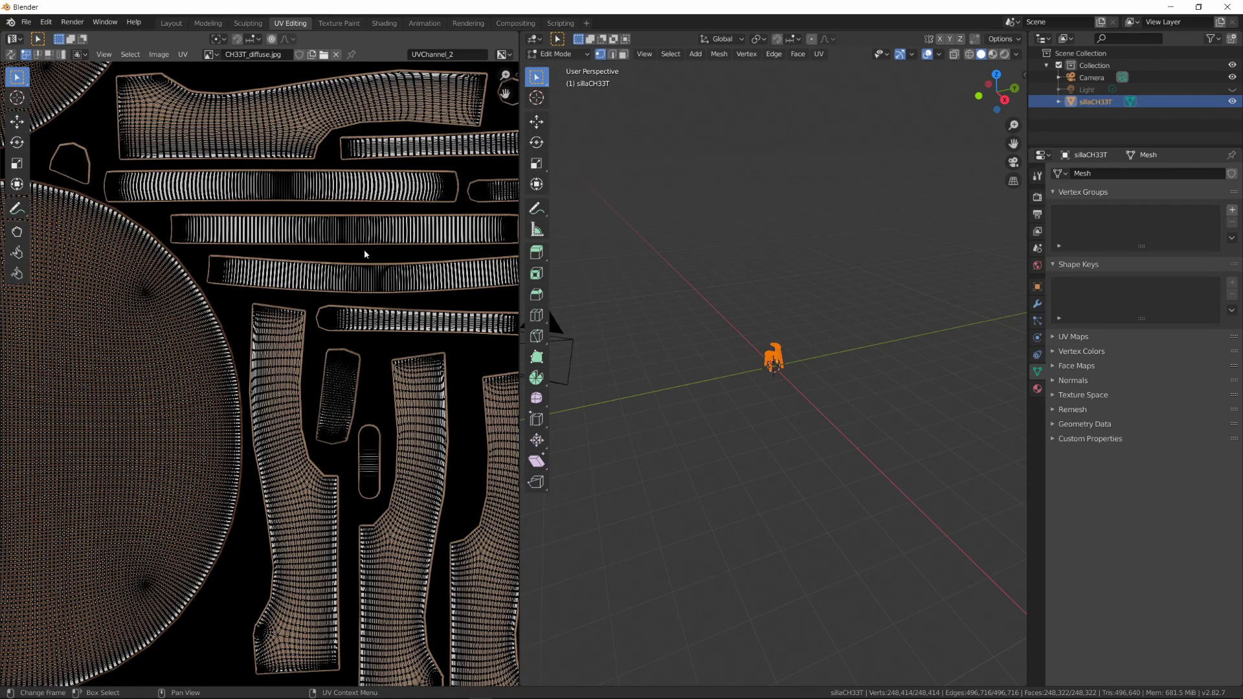
{"action": "scroll", "coordinate": [224, 329], "scroll_direction": "up", "scroll_amount": 4}
{"action": "scroll", "coordinate": [218, 339], "scroll_direction": "up", "scroll_amount": 4}
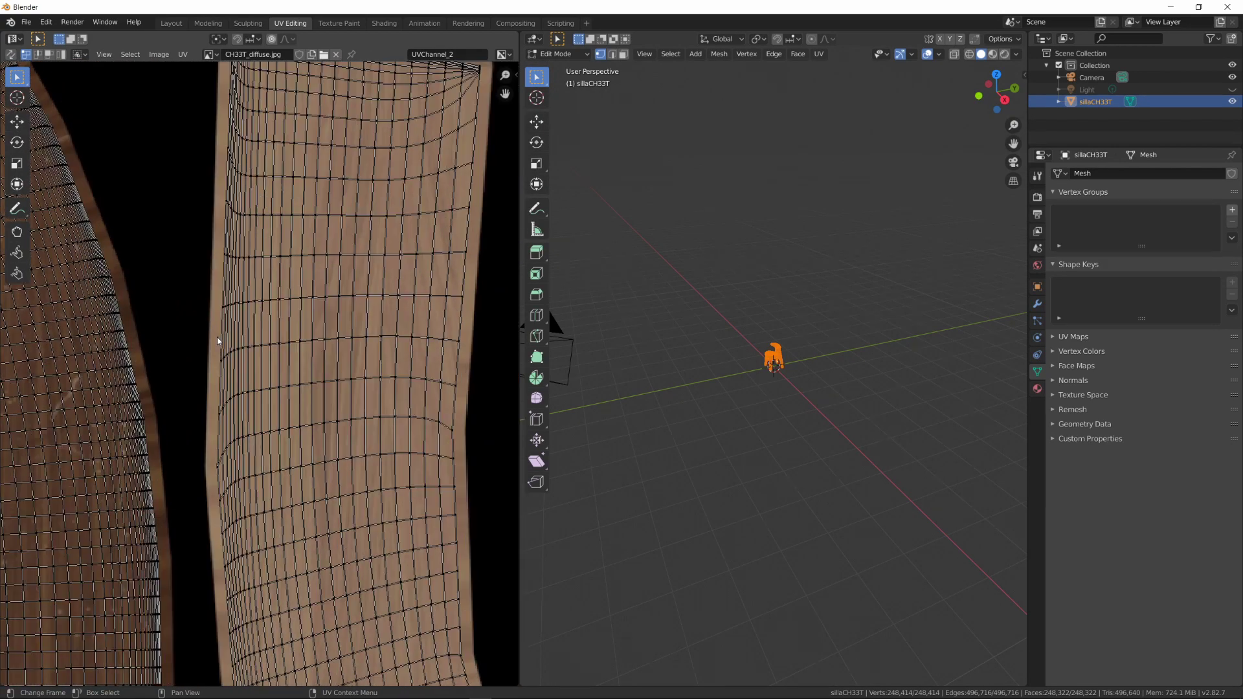
{"action": "scroll", "coordinate": [216, 337], "scroll_direction": "down", "scroll_amount": 3}
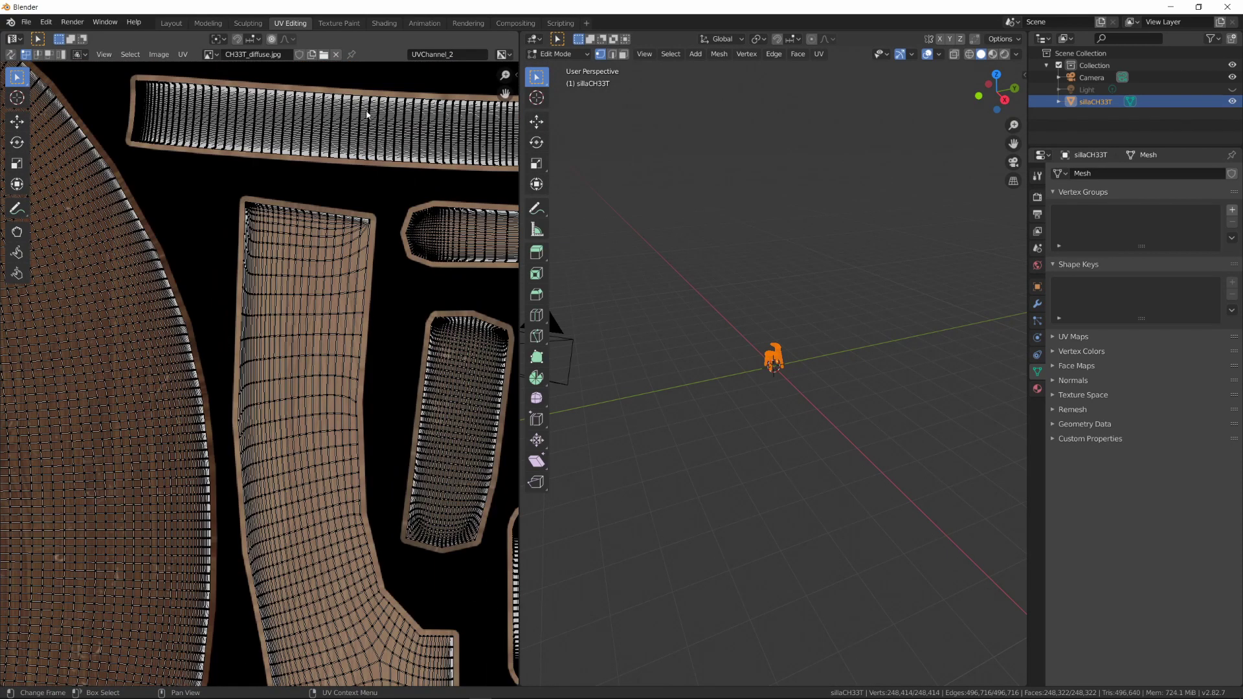
Step: Add a UV Map node via search and connect its UV output to the texture's Vector input
{"action": "left_click", "coordinate": [384, 24]}
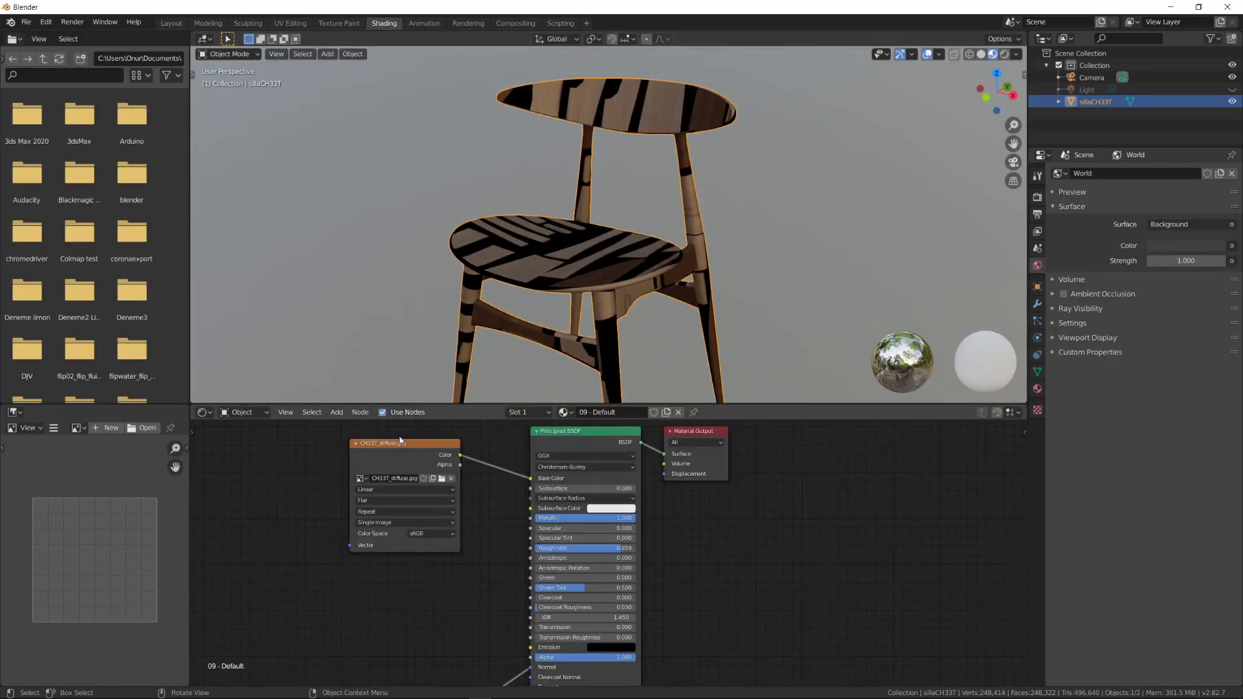
{"action": "left_click", "coordinate": [336, 412]}
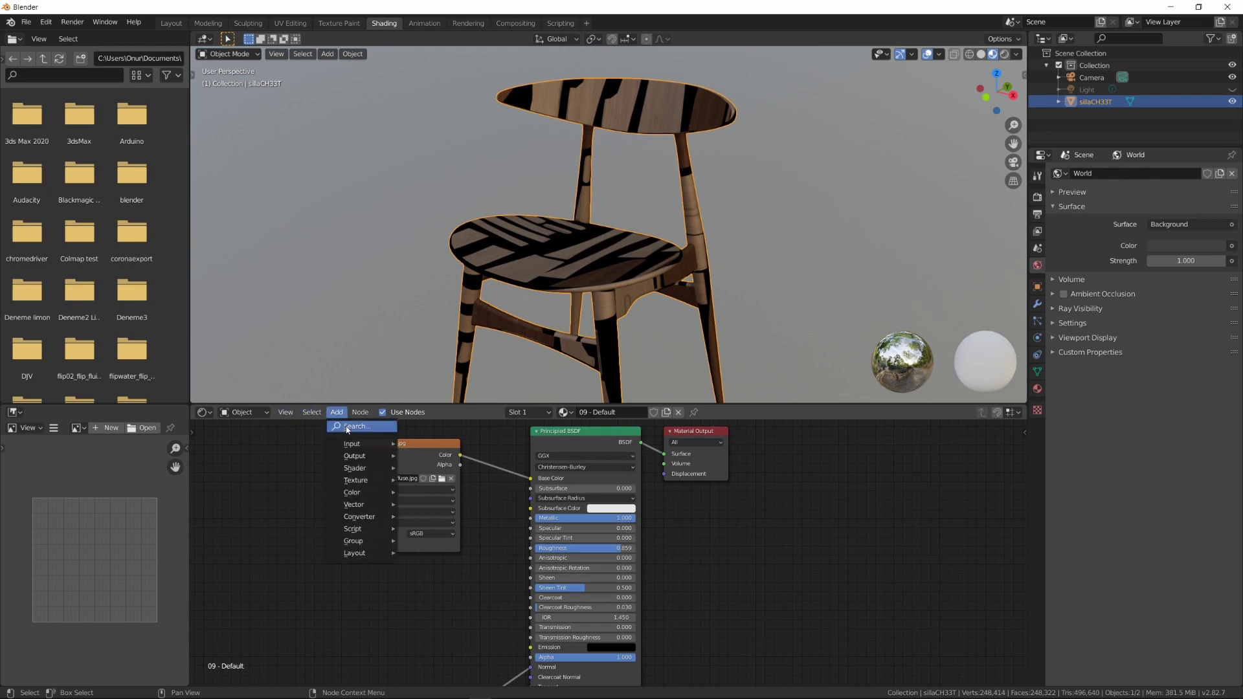
{"action": "left_click", "coordinate": [356, 426]}
{"action": "type", "text": "uv map"}
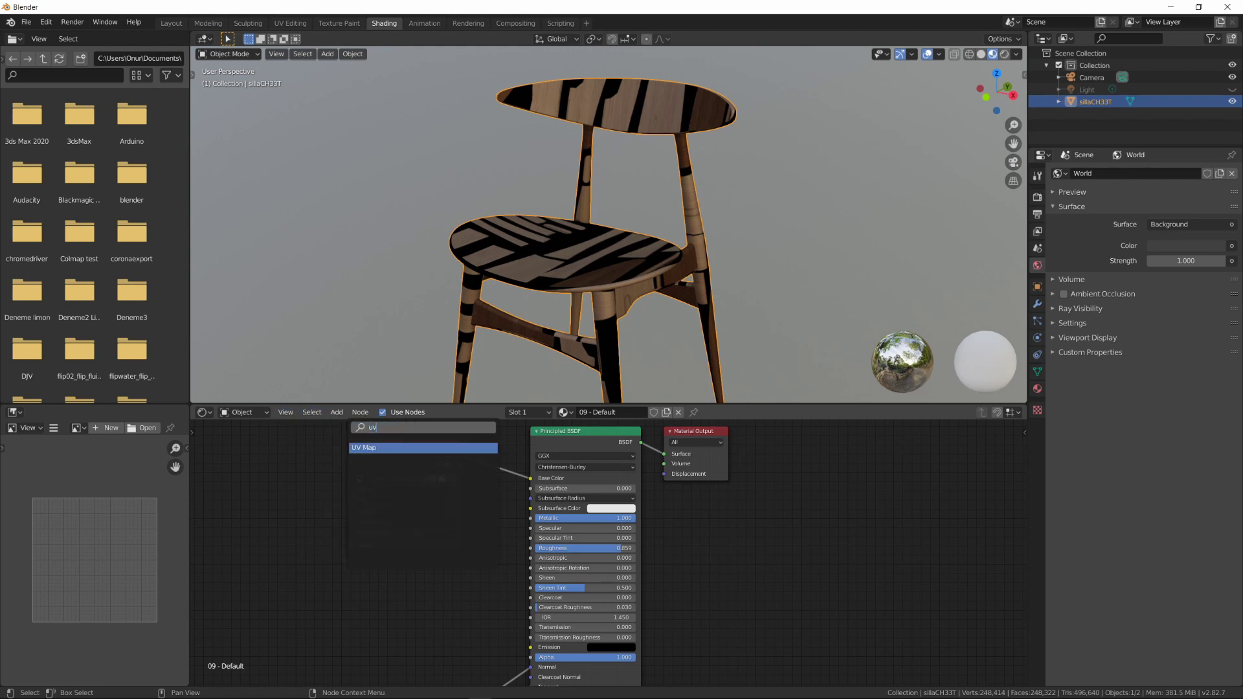
{"action": "key", "text": "Return"}
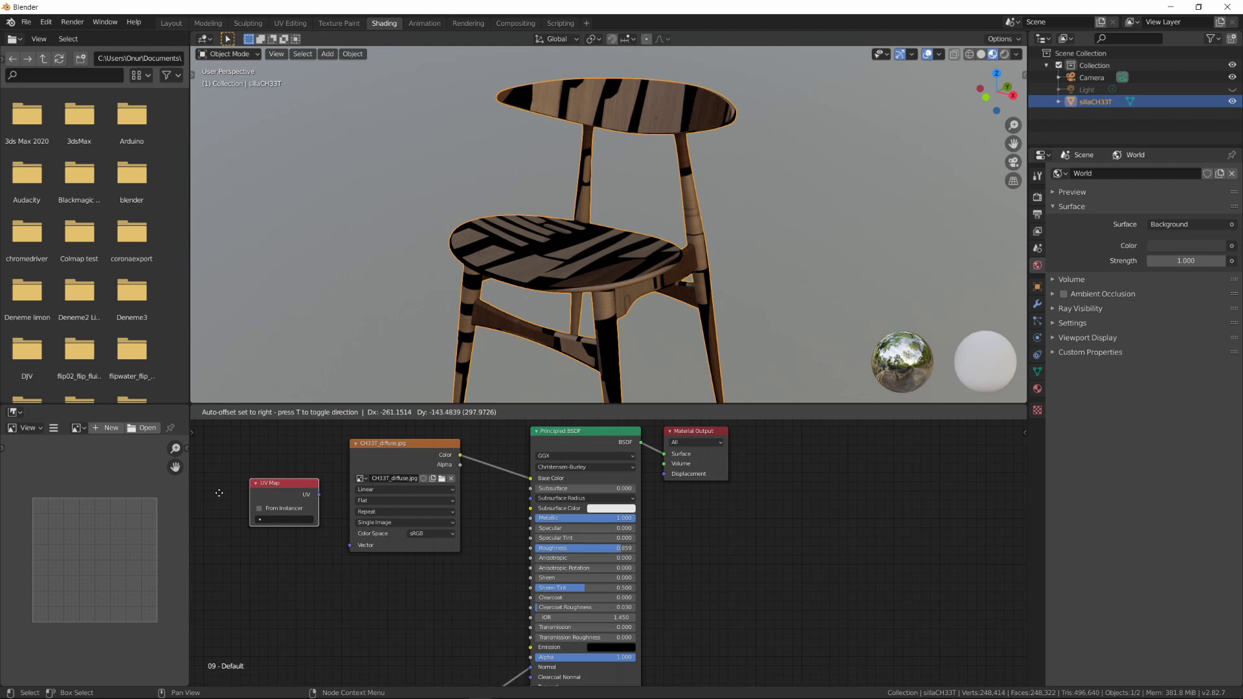
{"action": "left_click", "coordinate": [266, 512]}
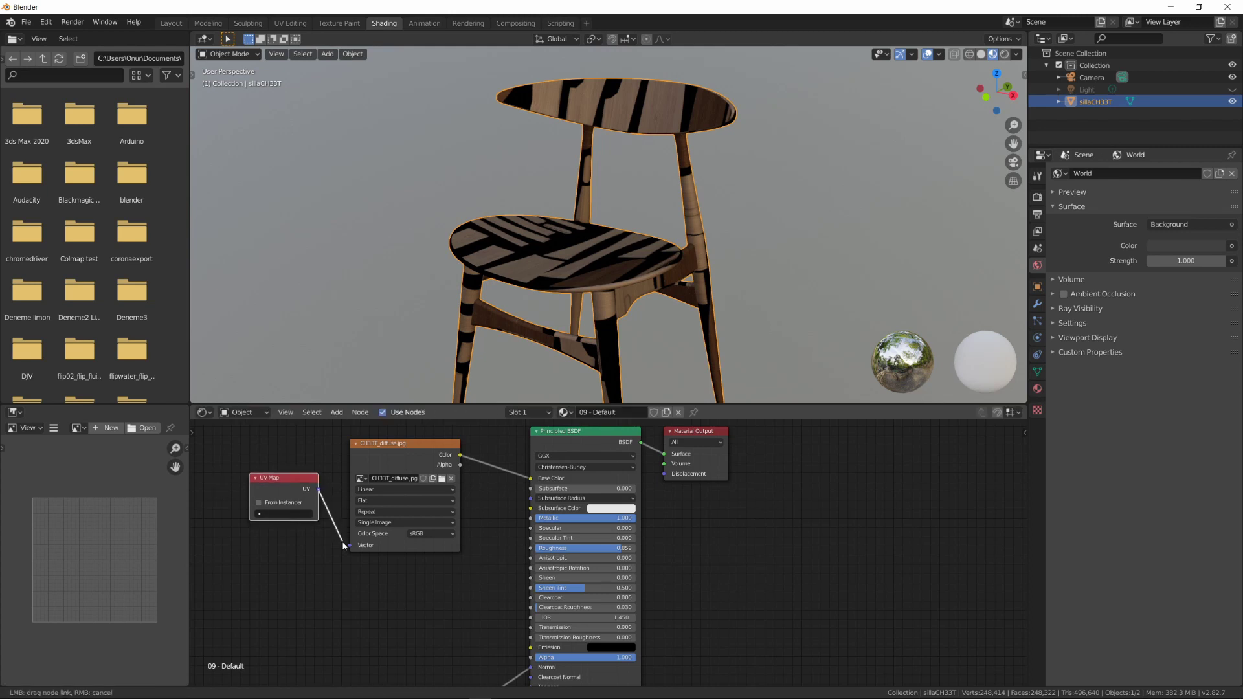
{"action": "left_click_drag", "start_coordinate": [317, 490], "coordinate": [350, 545]}
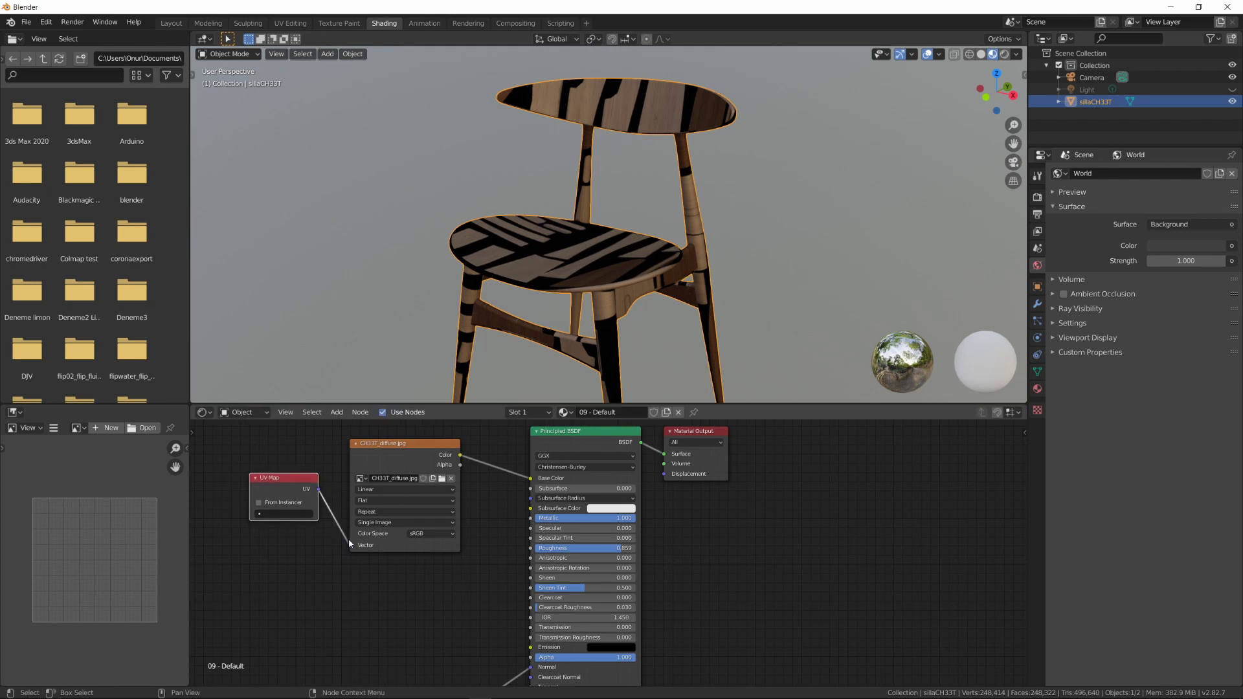
Step: Set the UV Map node to UVChannel_2 and check the chair's wood grain
{"action": "left_click", "coordinate": [259, 516]}
{"action": "left_click", "coordinate": [271, 527]}
{"action": "left_click", "coordinate": [263, 514]}
{"action": "left_click", "coordinate": [266, 538]}
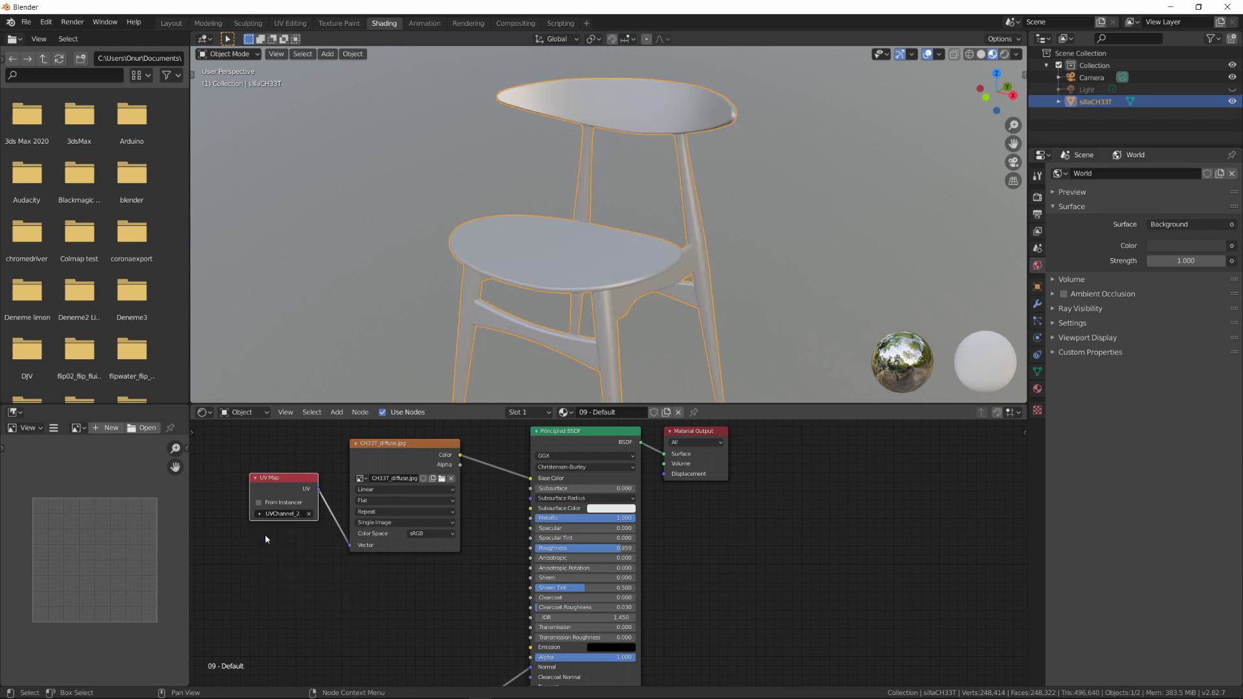
{"action": "scroll", "coordinate": [616, 269], "scroll_direction": "up", "scroll_amount": 2}
{"action": "scroll", "coordinate": [613, 280], "scroll_direction": "up", "scroll_amount": 2}
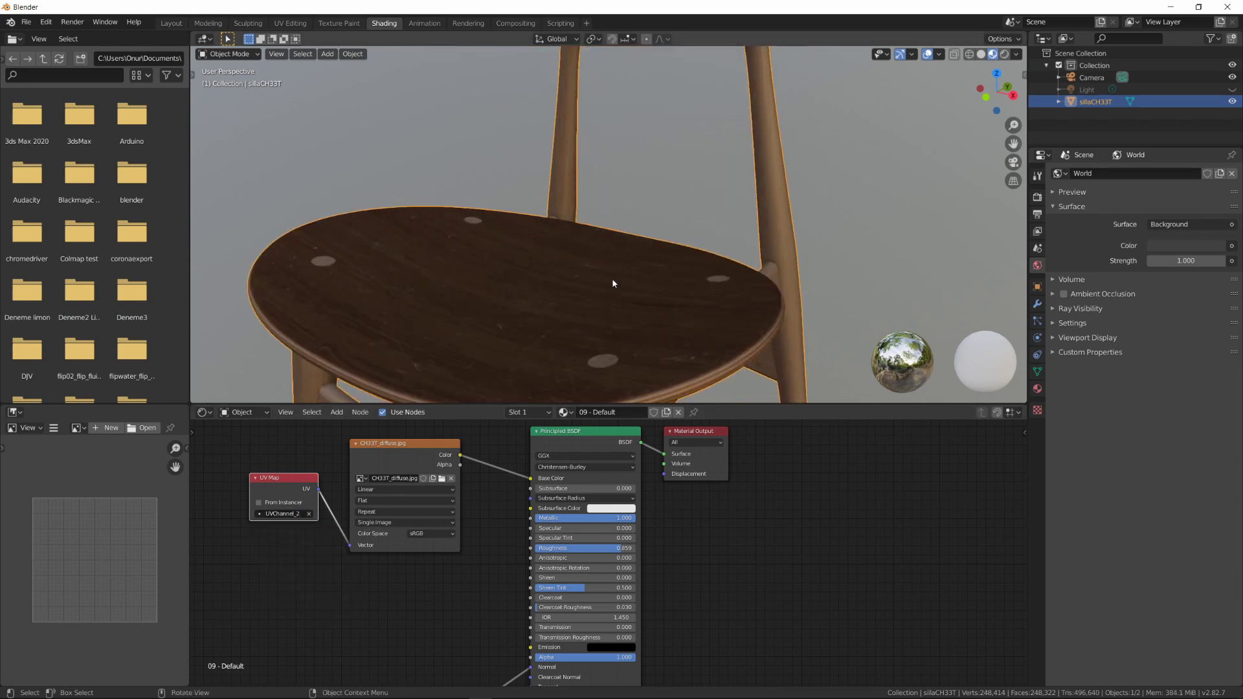
{"action": "scroll", "coordinate": [635, 294], "scroll_direction": "up", "scroll_amount": 2}
{"action": "scroll", "coordinate": [670, 219], "scroll_direction": "up", "scroll_amount": 2}
{"action": "scroll", "coordinate": [671, 190], "scroll_direction": "down", "scroll_amount": 3}
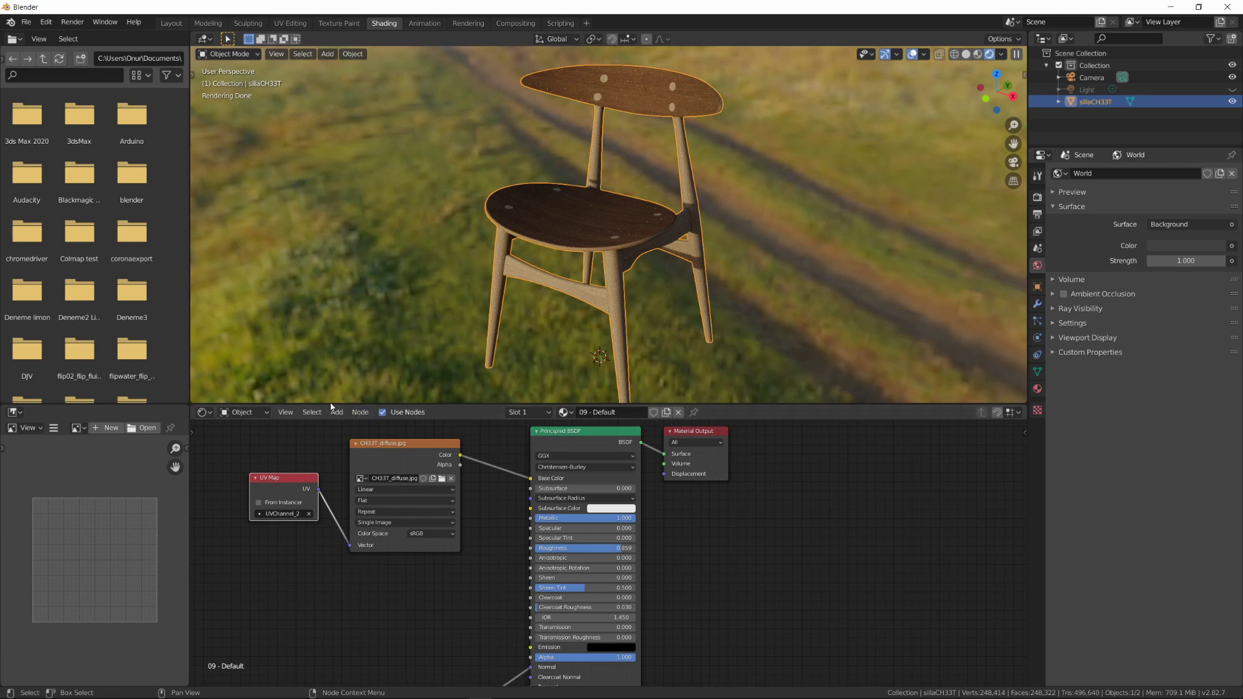
Step: Add an empty Image Texture node, shift the Normal Map node aside, and wire Color to Specular
{"action": "left_click", "coordinate": [337, 412]}
{"action": "type", "text": "i"}
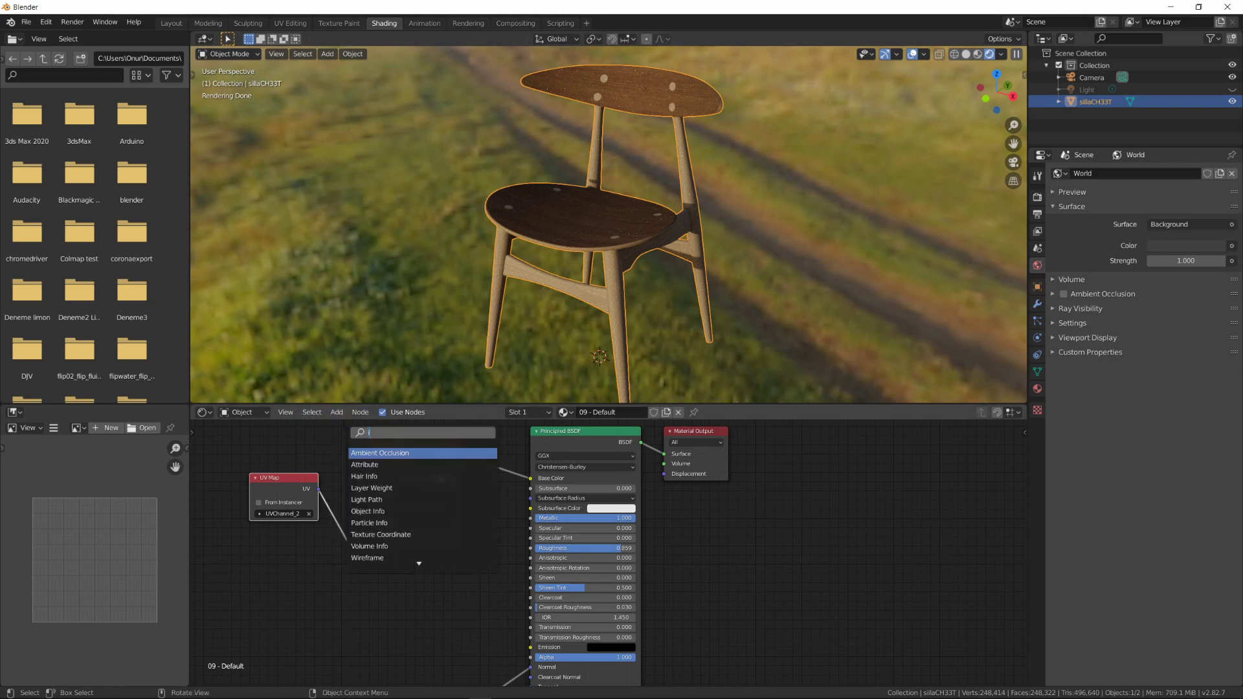
{"action": "type", "text": "ma"}
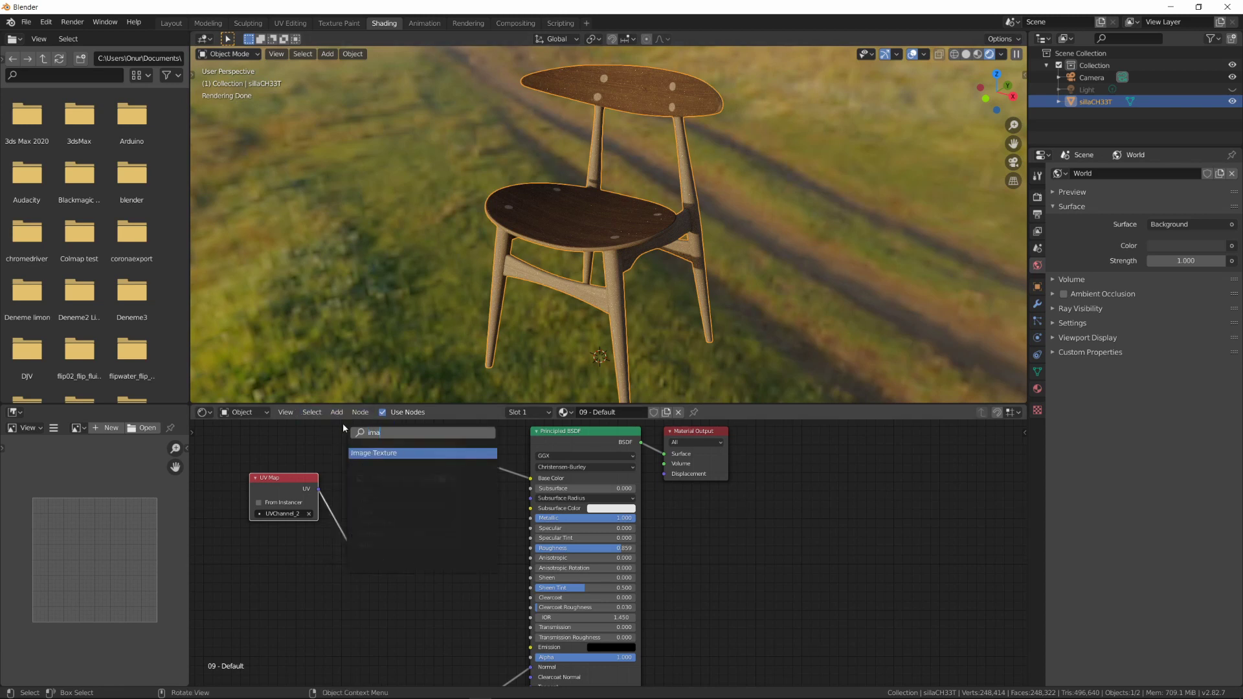
{"action": "key", "text": "Return"}
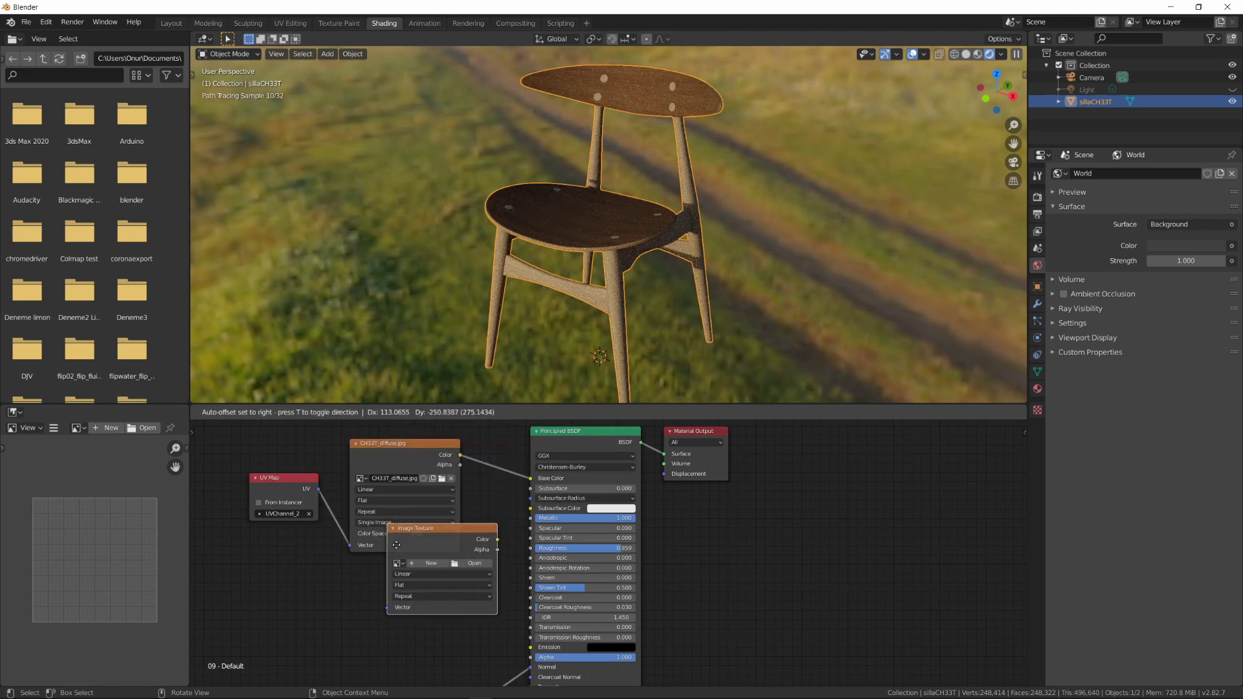
{"action": "middle_click_drag", "start_coordinate": [390, 602], "coordinate": [461, 511]}
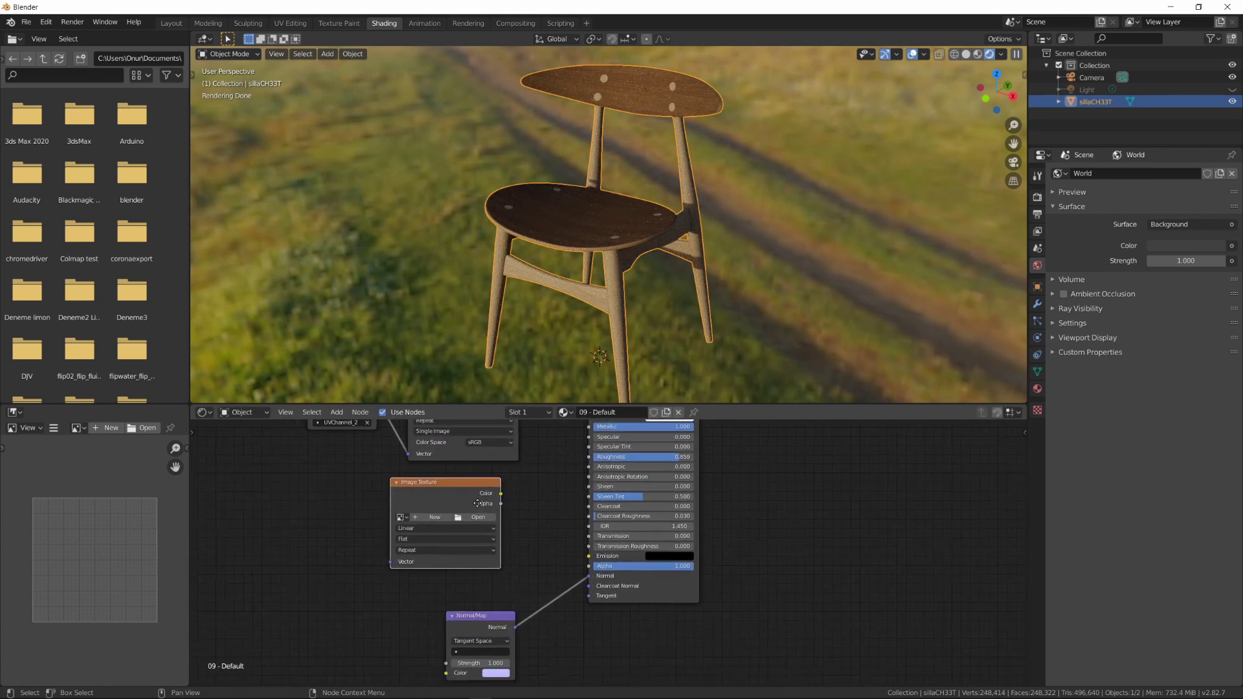
{"action": "left_click_drag", "start_coordinate": [483, 608], "coordinate": [538, 606]}
{"action": "left_click", "coordinate": [480, 485]}
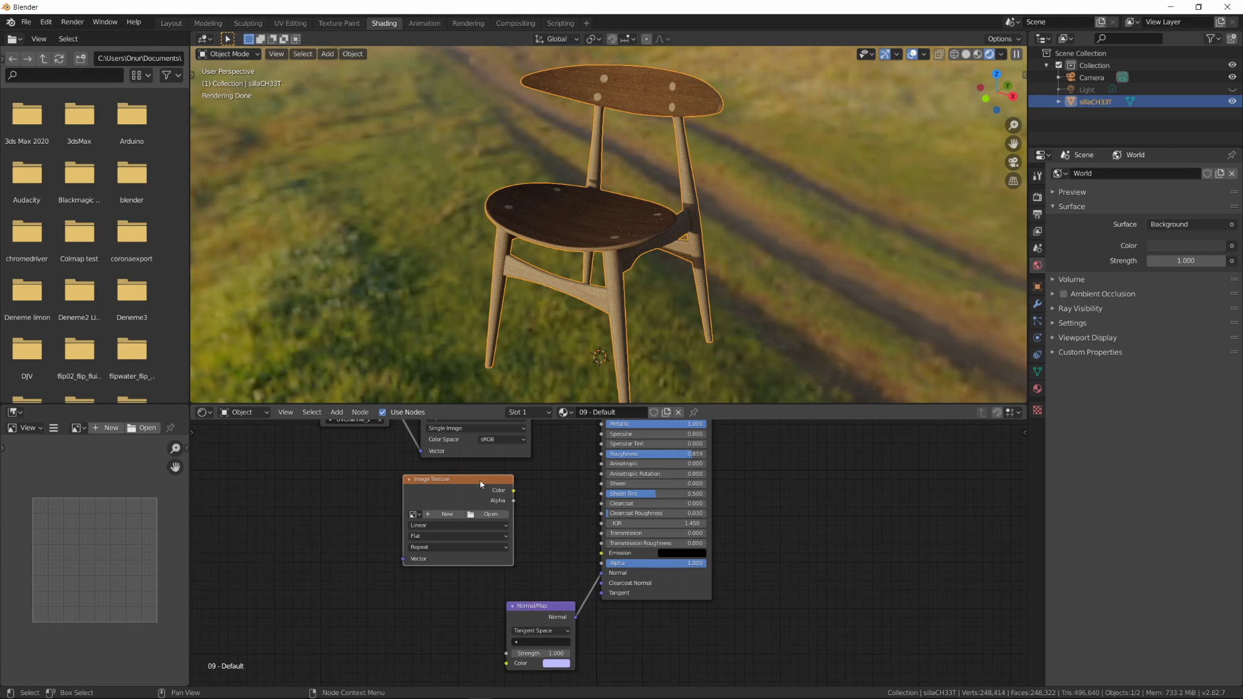
{"action": "left_click_drag", "start_coordinate": [507, 494], "coordinate": [602, 434]}
Step: Load CH33T_specular.jpg from the chair folder into the new Image Texture node
{"action": "scroll", "coordinate": [635, 489], "scroll_direction": "up", "scroll_amount": 2}
{"action": "scroll", "coordinate": [635, 489], "scroll_direction": "up", "scroll_amount": 1}
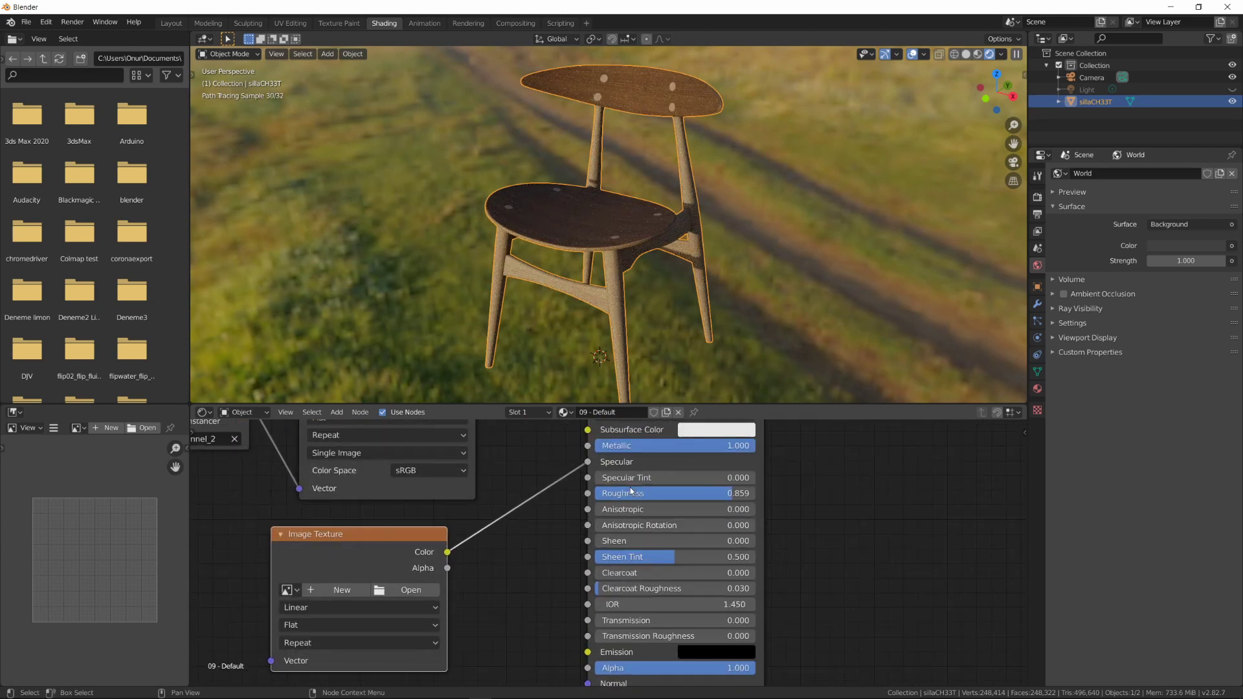
{"action": "left_click", "coordinate": [417, 594]}
{"action": "left_click", "coordinate": [272, 408]}
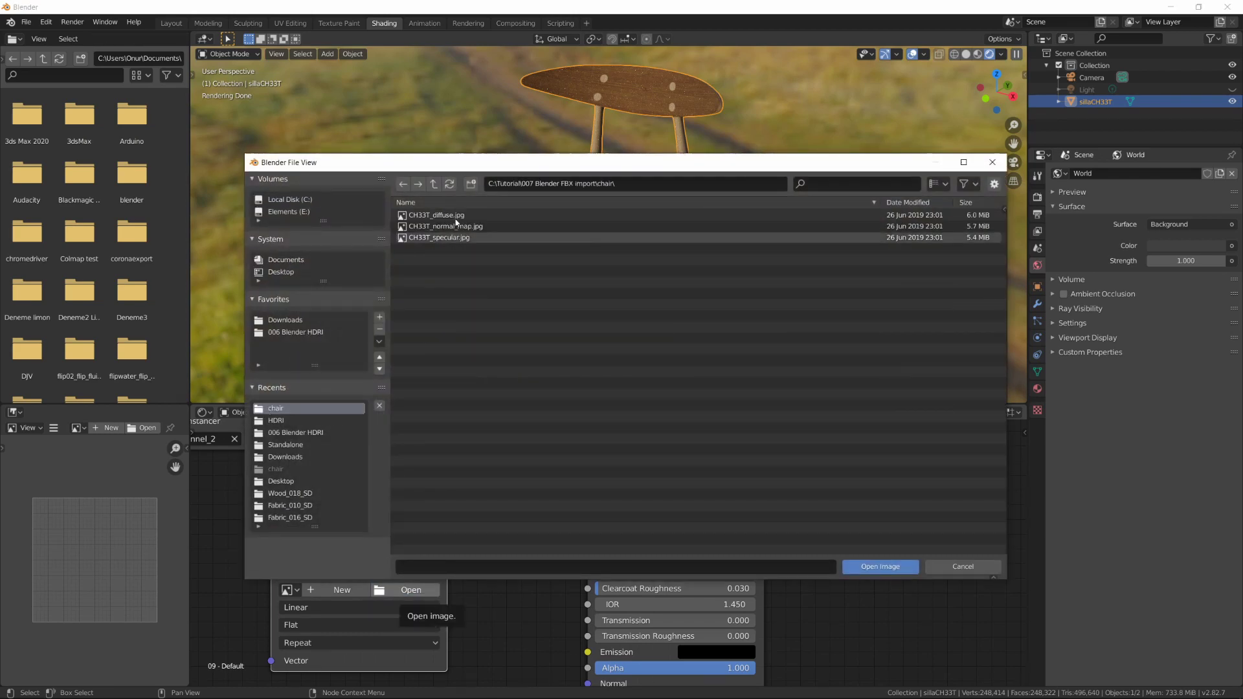
{"action": "left_click", "coordinate": [447, 239]}
{"action": "double_click", "coordinate": [446, 240]}
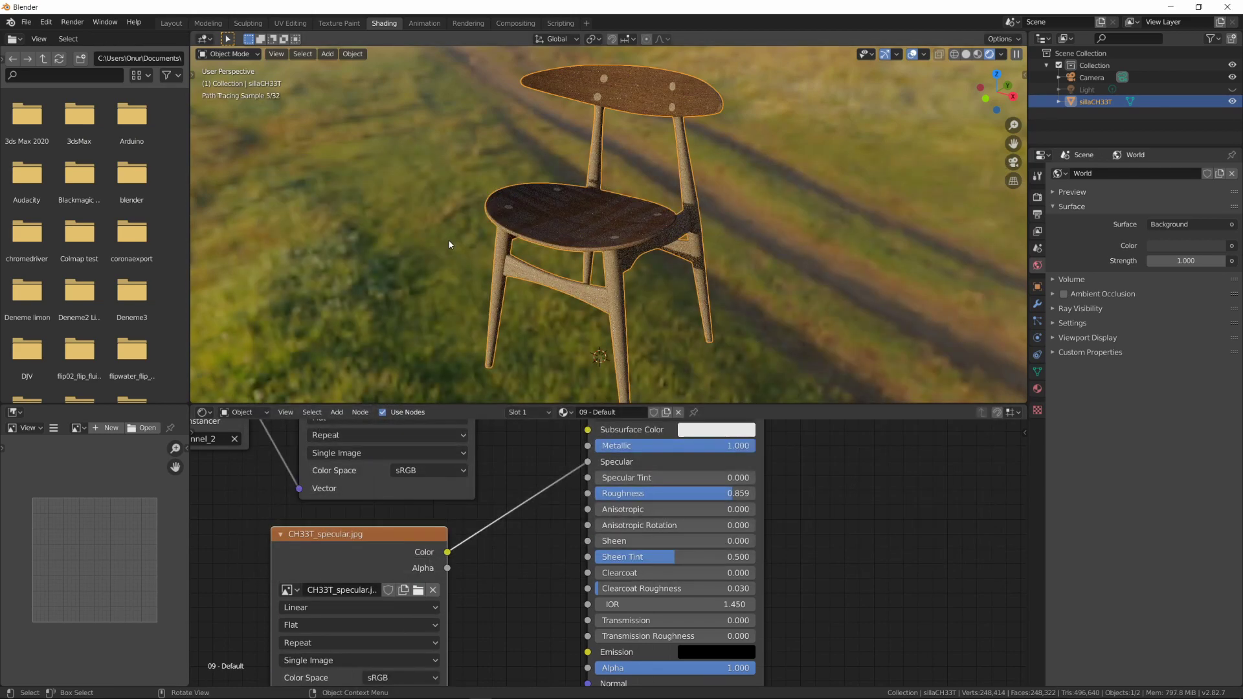
Step: Orbit and zoom around the chair to inspect the seat's glossier finish
{"action": "scroll", "coordinate": [589, 210], "scroll_direction": "up", "scroll_amount": 3}
{"action": "mouse_move", "coordinate": [589, 210]}
{"action": "middle_mouse_down"}
{"action": "mouse_move", "coordinate": [576, 248]}
{"action": "mouse_move", "coordinate": [574, 215]}
{"action": "middle_mouse_up"}
{"action": "scroll", "coordinate": [551, 256], "scroll_direction": "up", "scroll_amount": 2}
{"action": "scroll", "coordinate": [551, 256], "scroll_direction": "down", "scroll_amount": 2}
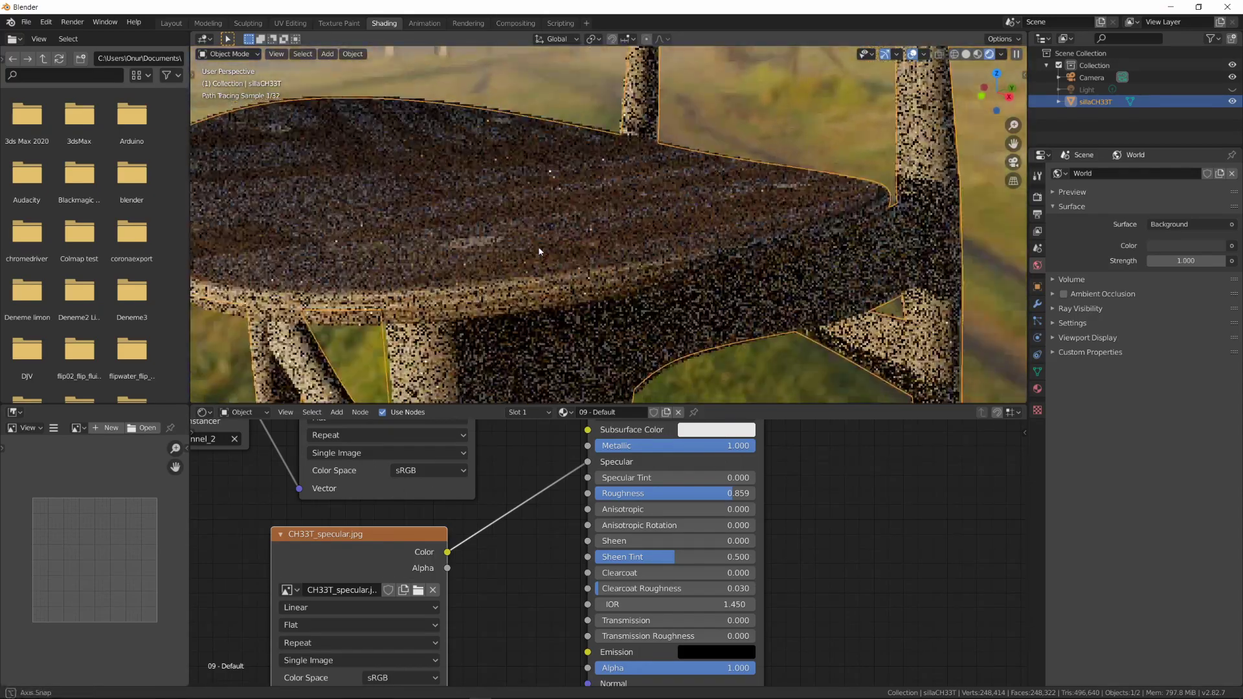
{"action": "scroll", "coordinate": [553, 255], "scroll_direction": "down", "scroll_amount": 2}
{"action": "middle_click_drag", "start_coordinate": [559, 252], "coordinate": [576, 248]}
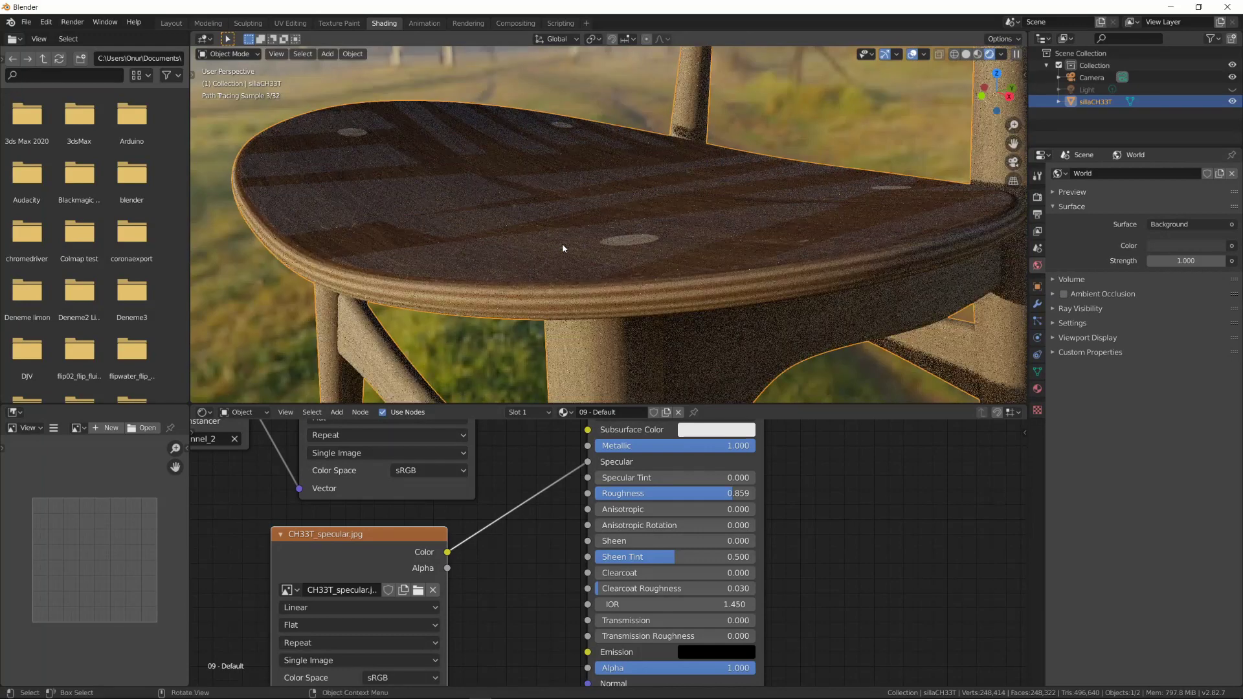
{"action": "scroll", "coordinate": [240, 485], "scroll_direction": "down", "scroll_amount": 1}
Step: Link the UVChannel_2 UV Map output to the CH33T_specular.jpg texture's Vector input
{"action": "middle_click_drag", "start_coordinate": [239, 484], "coordinate": [386, 556]}
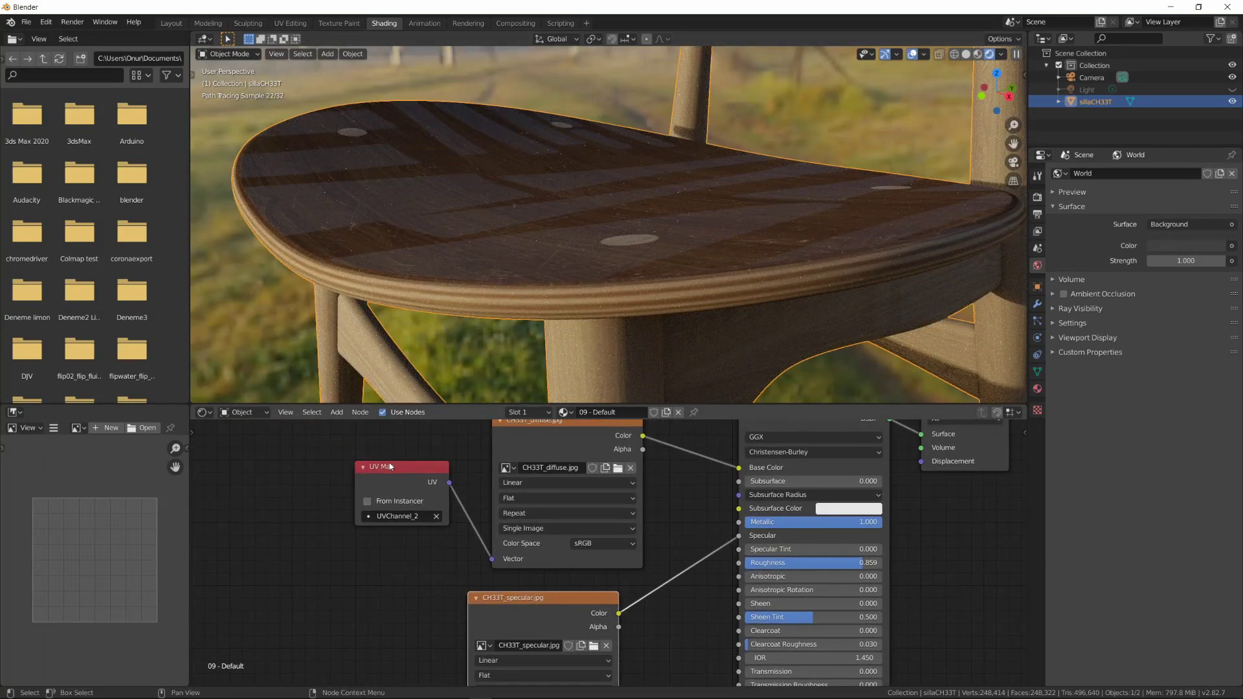
{"action": "left_click_drag", "start_coordinate": [395, 486], "coordinate": [327, 516]}
{"action": "middle_click_drag", "start_coordinate": [447, 584], "coordinate": [452, 500]}
{"action": "scroll", "coordinate": [444, 550], "scroll_direction": "down", "scroll_amount": 1}
{"action": "left_click_drag", "start_coordinate": [403, 446], "coordinate": [456, 554]}
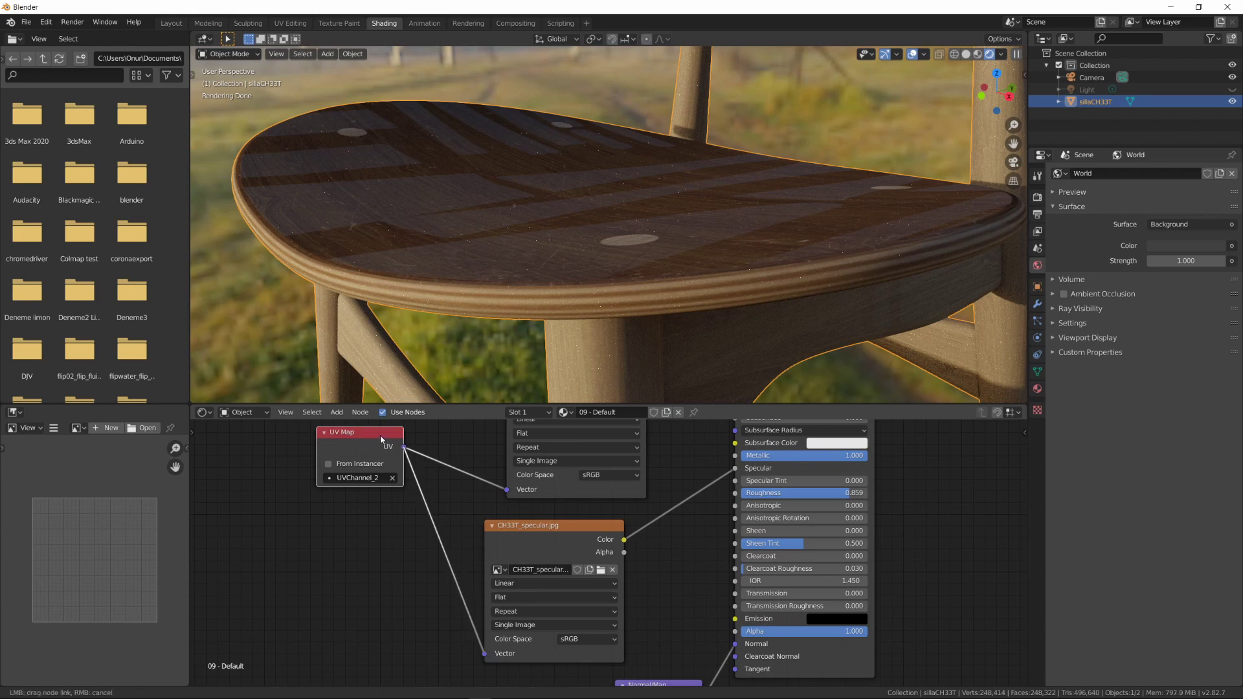
{"action": "left_click_drag", "start_coordinate": [379, 435], "coordinate": [380, 435]}
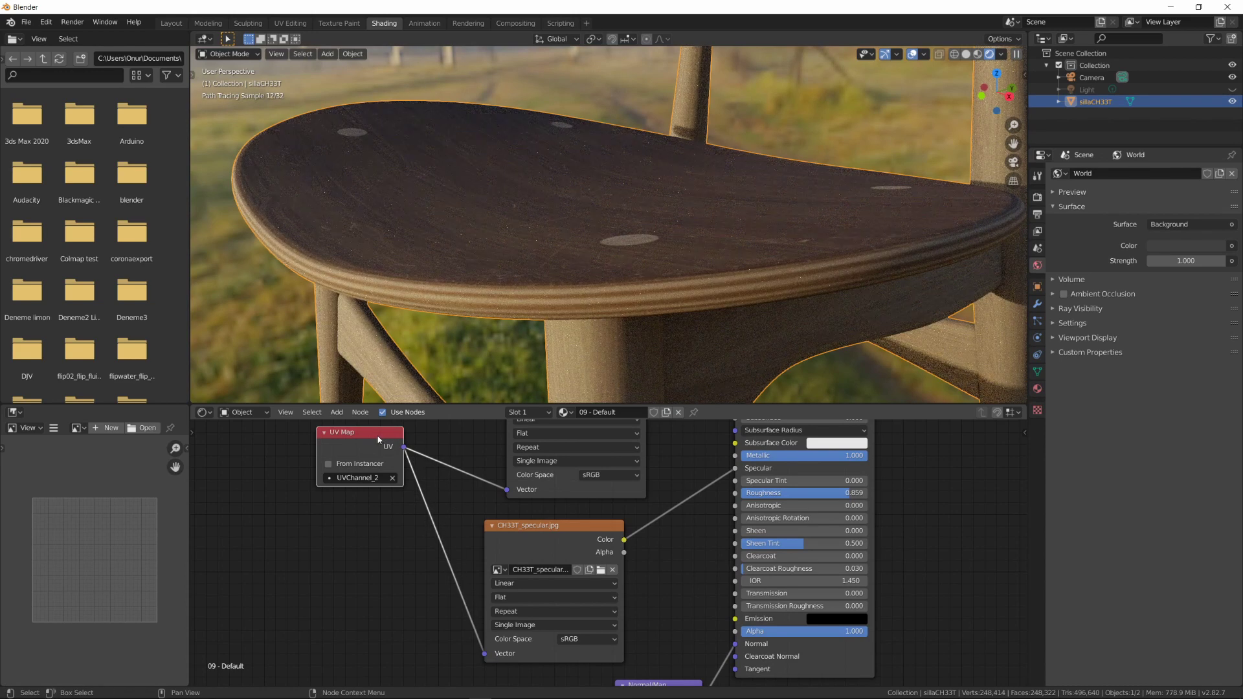
{"action": "middle_click_drag", "start_coordinate": [668, 283], "coordinate": [534, 233]}
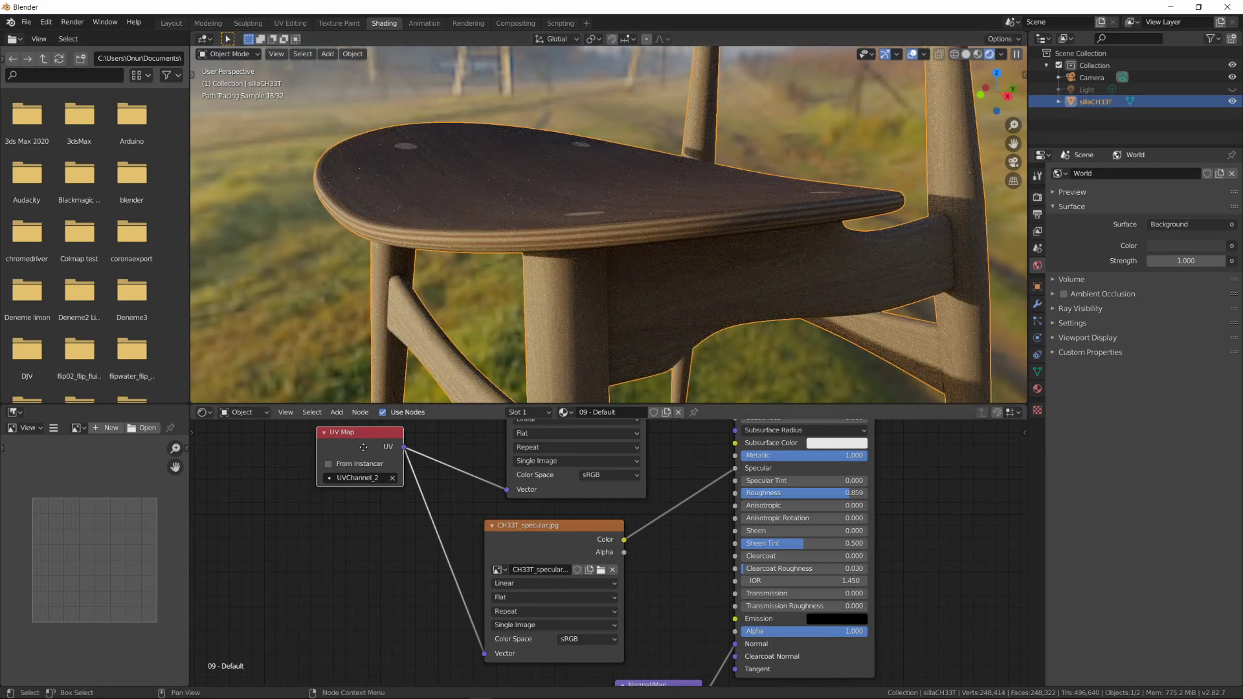
{"action": "left_click_drag", "start_coordinate": [363, 448], "coordinate": [344, 527]}
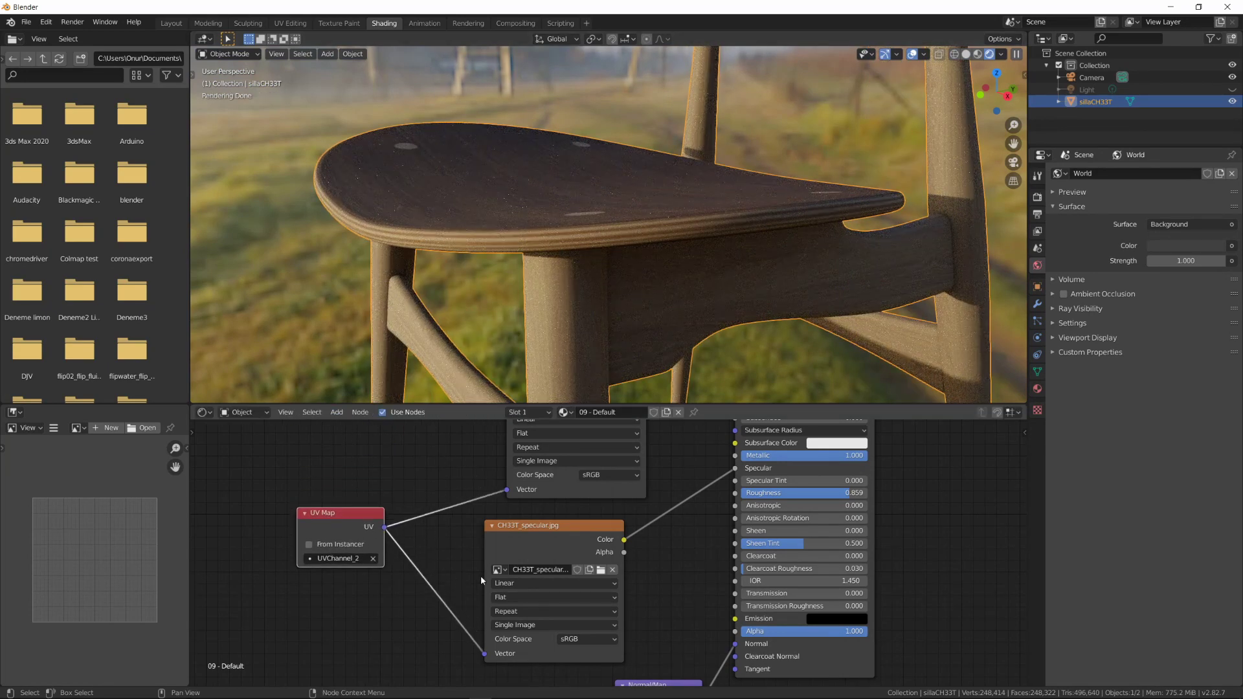
{"action": "scroll", "coordinate": [480, 575], "scroll_direction": "down", "scroll_amount": 5, "text": "shift"}
Step: Add a third empty Image Texture node feeding the Normal Map node's Color input
{"action": "left_click_drag", "start_coordinate": [654, 612], "coordinate": [651, 612]}
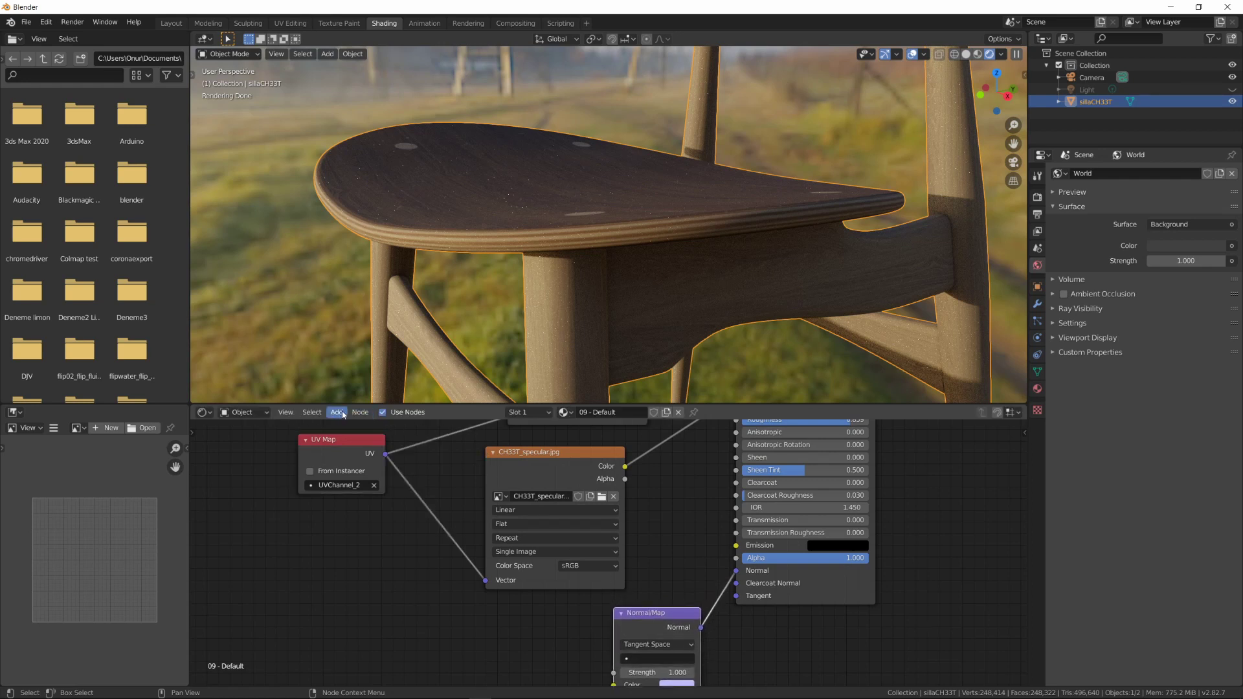
{"action": "left_click", "coordinate": [336, 412]}
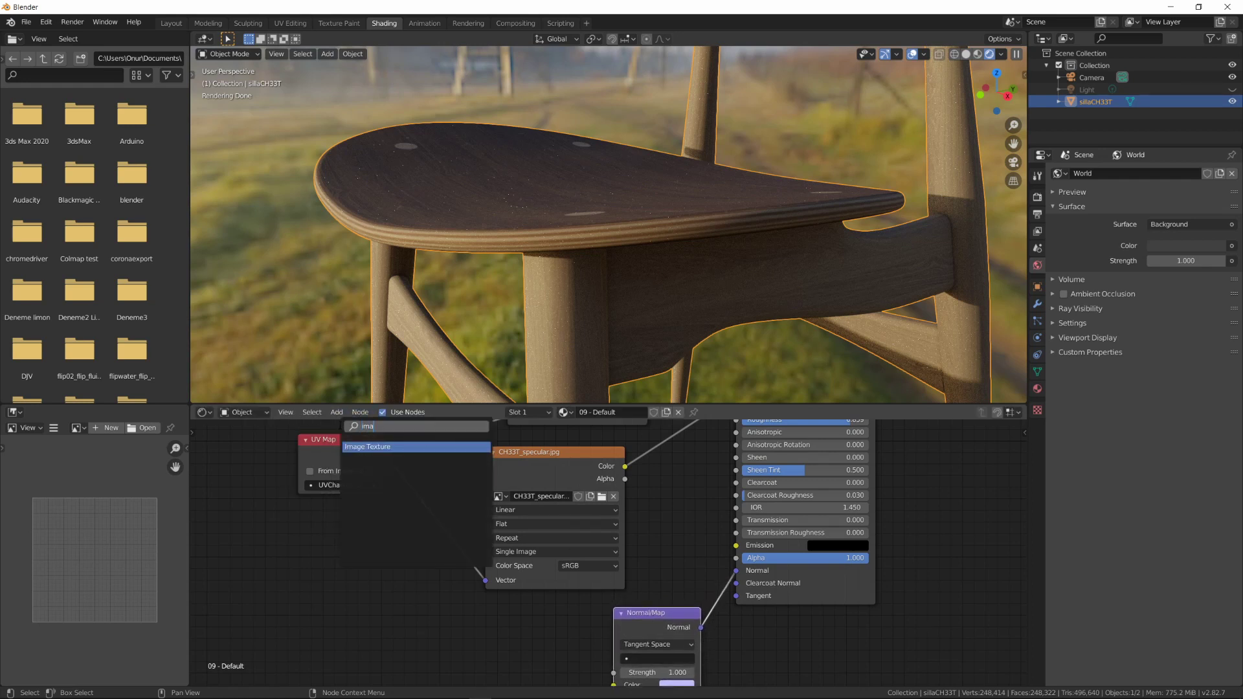
{"action": "type", "text": "image"}
{"action": "key", "text": "Return"}
{"action": "left_click", "coordinate": [355, 606]}
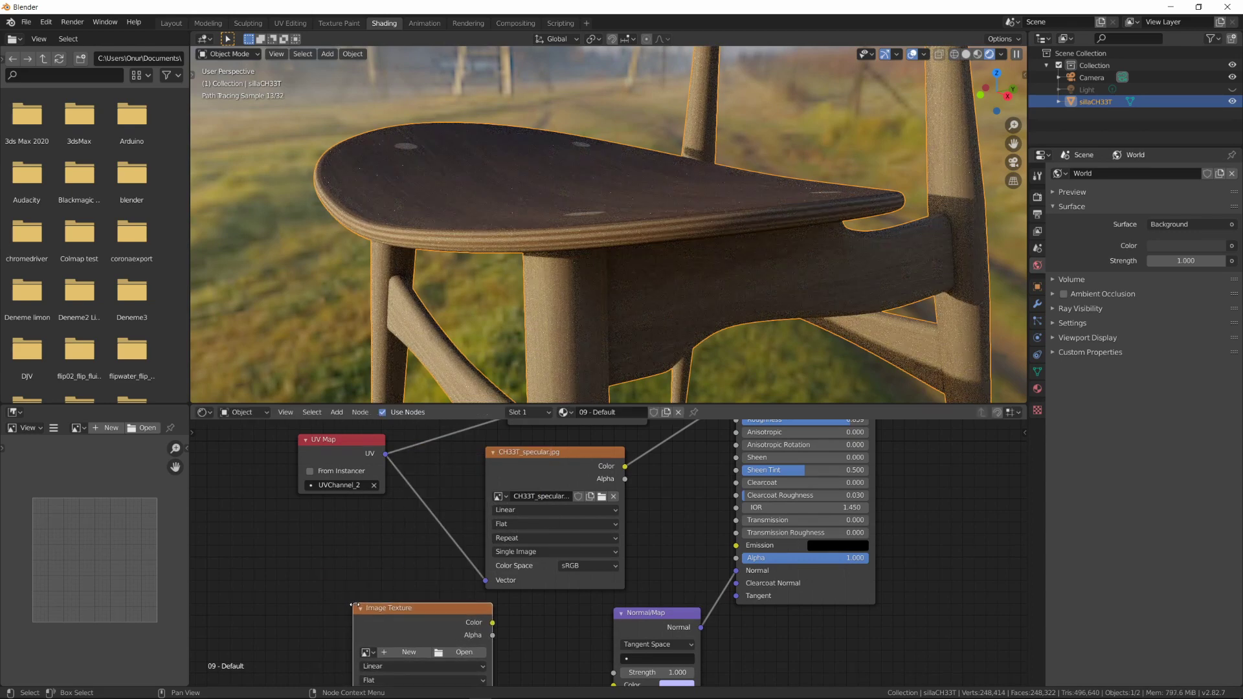
{"action": "middle_click_drag", "start_coordinate": [455, 638], "coordinate": [460, 555]}
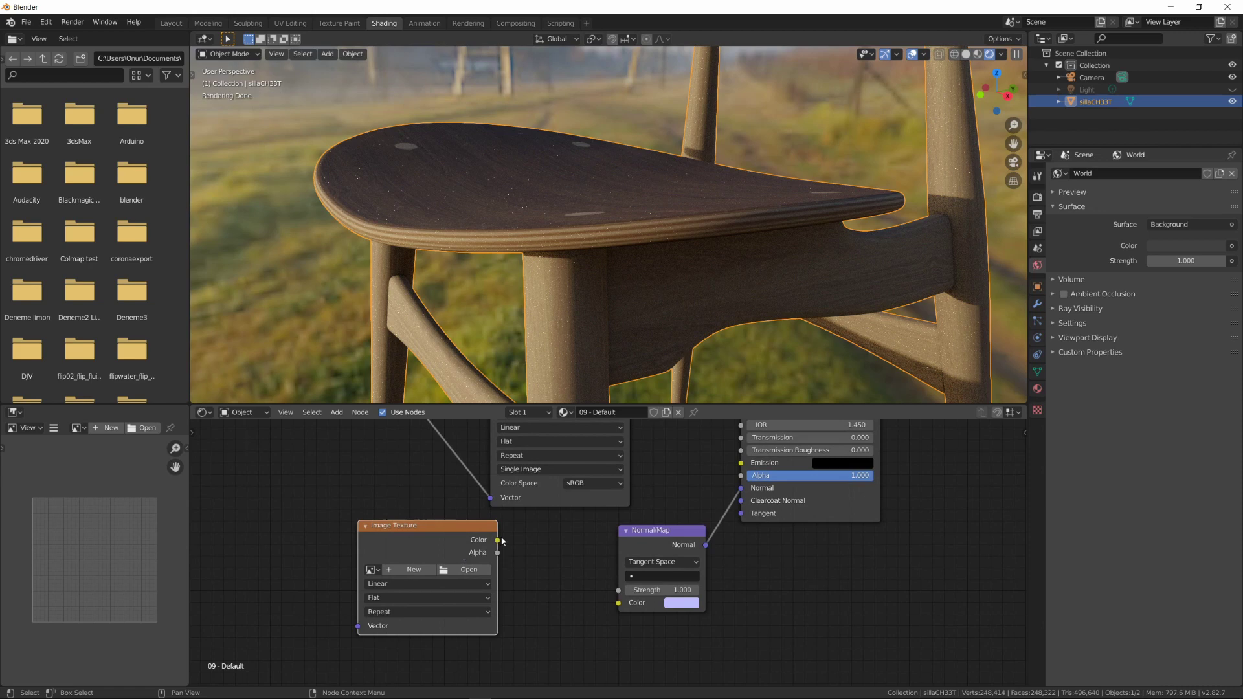
{"action": "left_click_drag", "start_coordinate": [497, 540], "coordinate": [608, 606]}
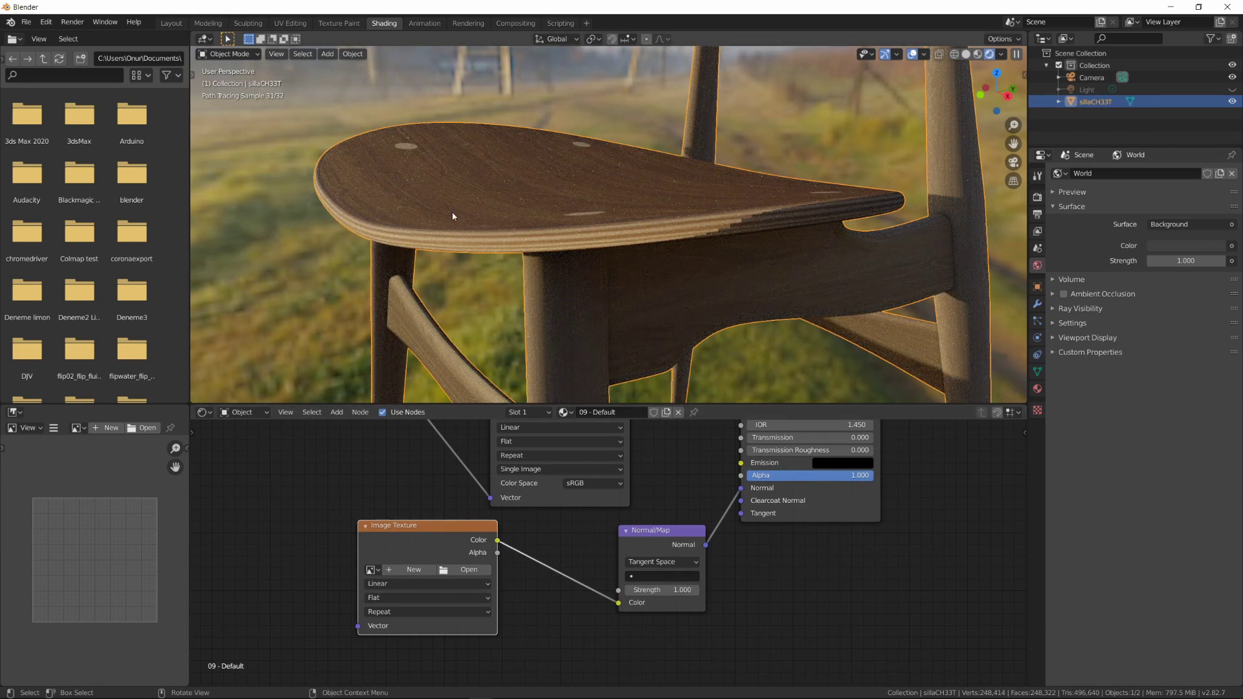
Step: Load CH33T_normal_map.jpg into the third Image Texture node with Linear colour space
{"action": "left_click", "coordinate": [462, 570]}
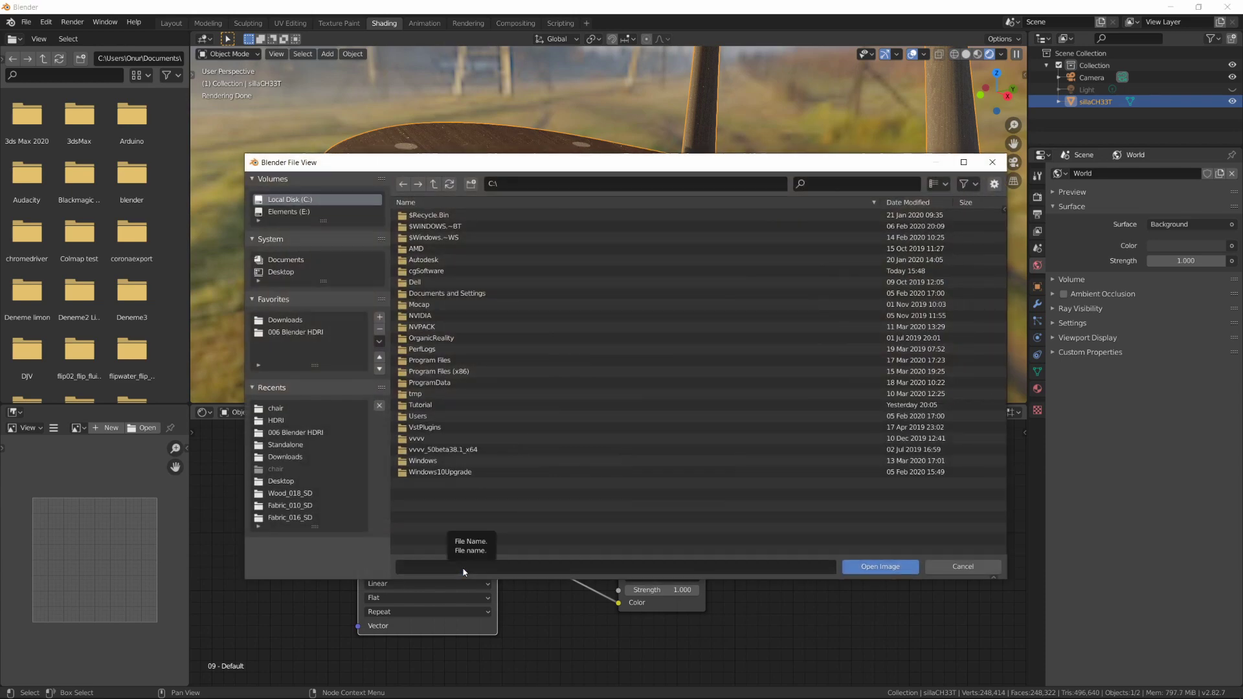
{"action": "left_click", "coordinate": [276, 408]}
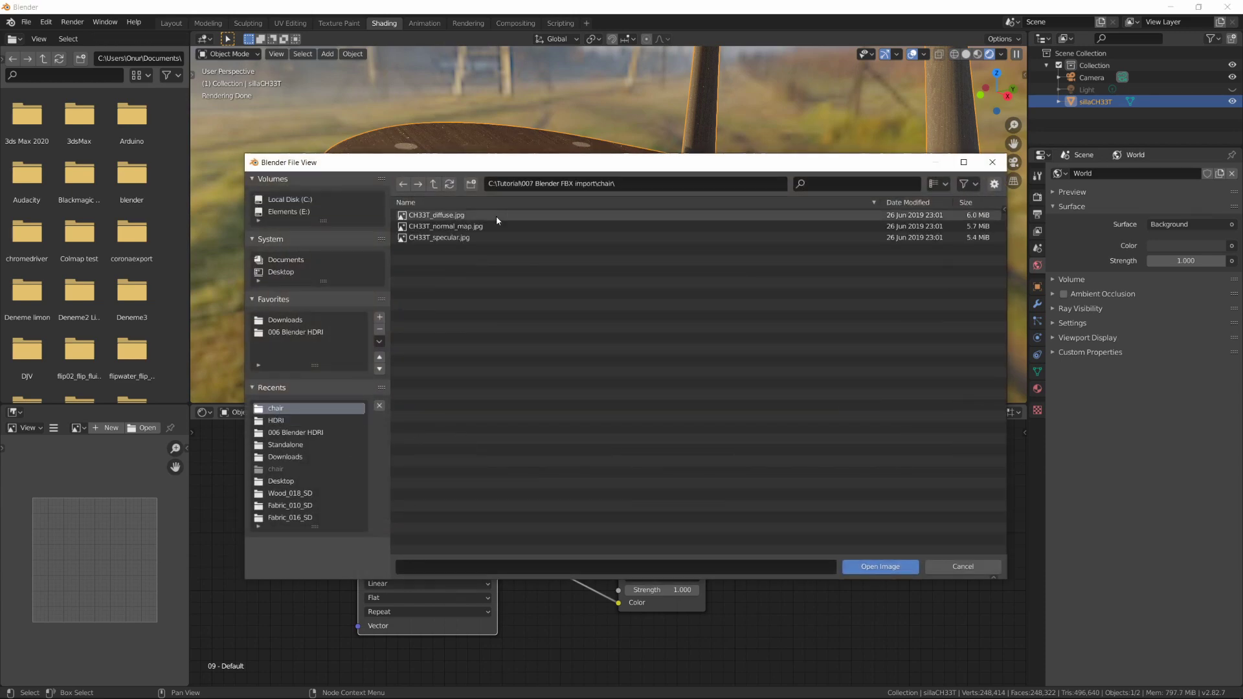
{"action": "left_click", "coordinate": [444, 227]}
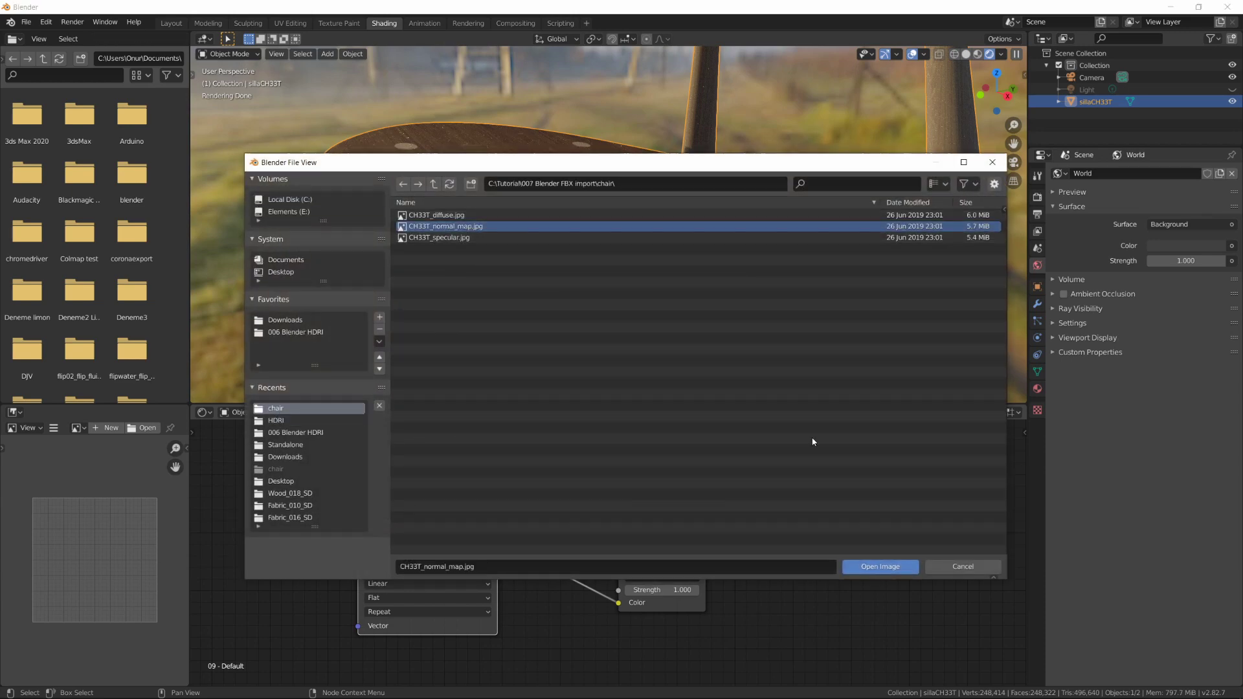
{"action": "left_click", "coordinate": [888, 567]}
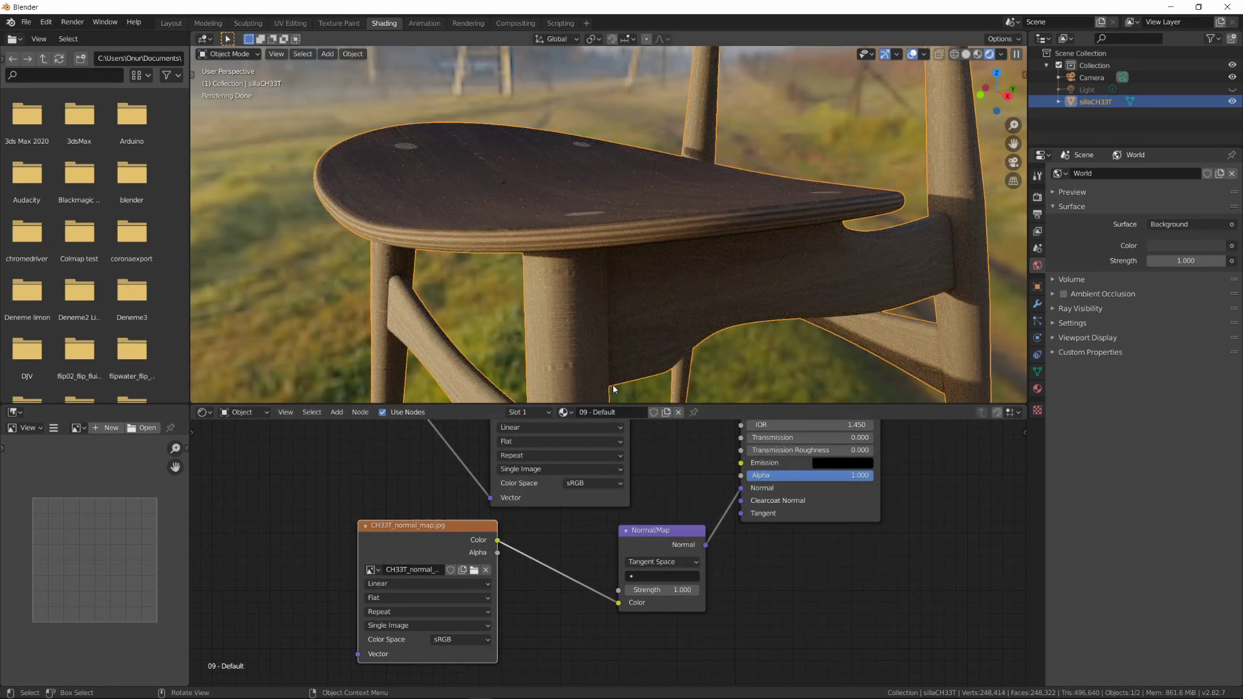
{"action": "left_click", "coordinate": [462, 643]}
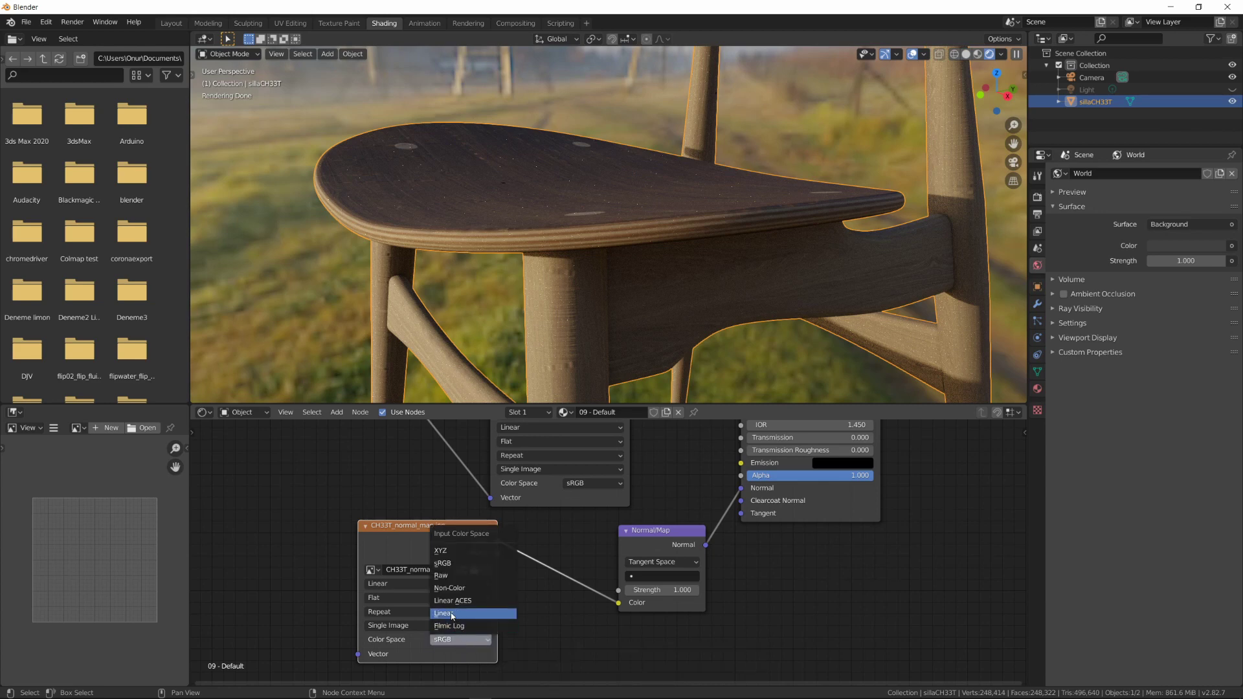
{"action": "left_click", "coordinate": [452, 615]}
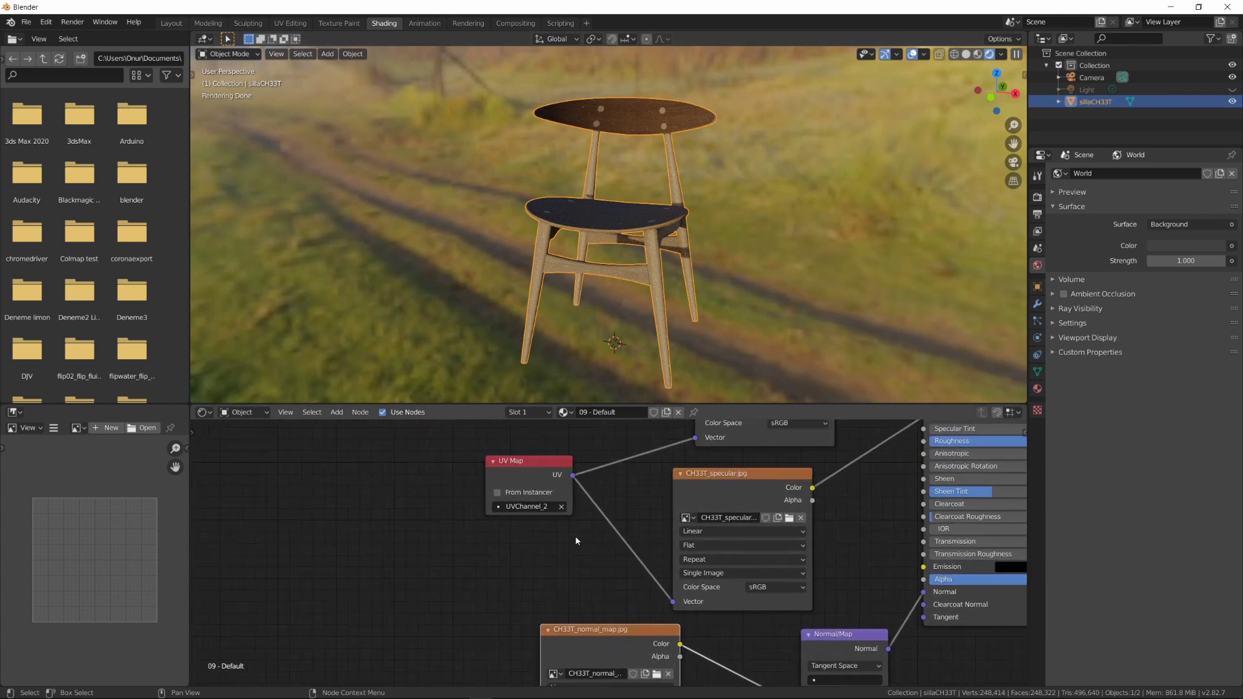
Step: Link the UV Map to the normal-map texture's Vector and unhide the Light object
{"action": "scroll", "coordinate": [576, 541], "scroll_direction": "down", "scroll_amount": 2}
{"action": "mouse_move", "coordinate": [576, 541]}
{"action": "middle_mouse_down"}
{"action": "mouse_move", "coordinate": [487, 486]}
{"action": "mouse_move", "coordinate": [490, 503]}
{"action": "middle_mouse_up"}
{"action": "mouse_move", "coordinate": [476, 448]}
{"action": "left_mouse_down"}
{"action": "mouse_move", "coordinate": [564, 661]}
{"action": "mouse_move", "coordinate": [583, 645]}
{"action": "left_mouse_up"}
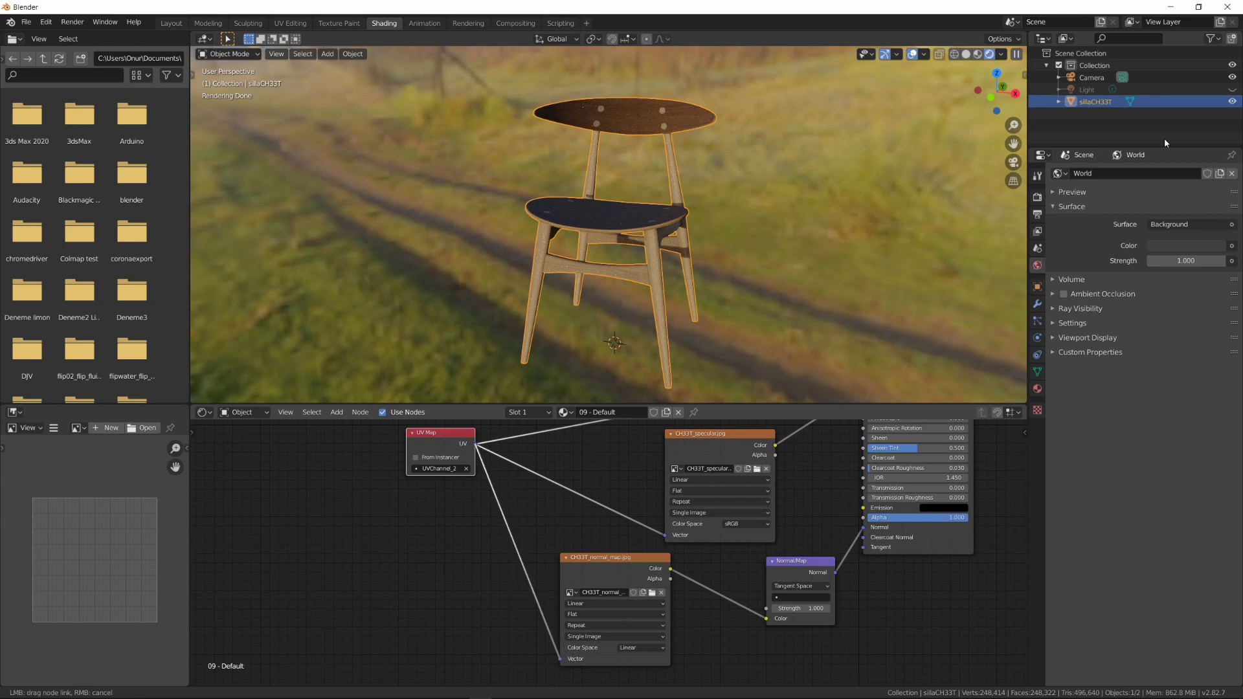
{"action": "left_click", "coordinate": [1232, 89]}
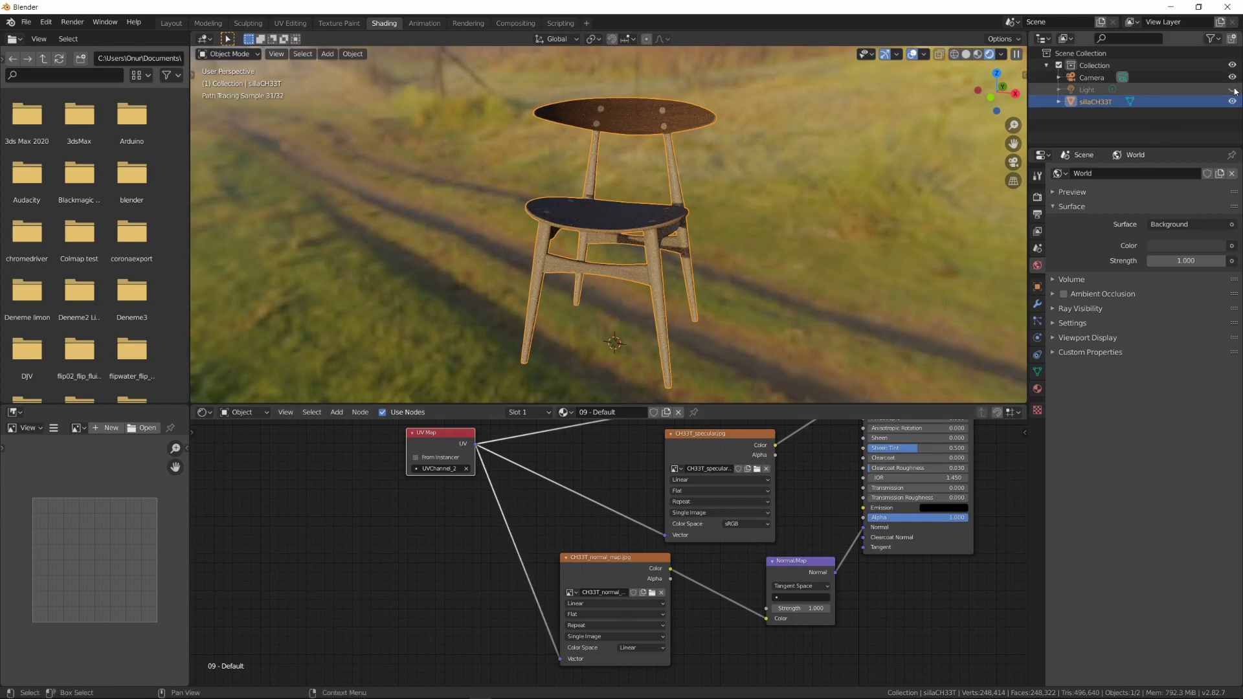
{"action": "left_click", "coordinate": [1232, 89]}
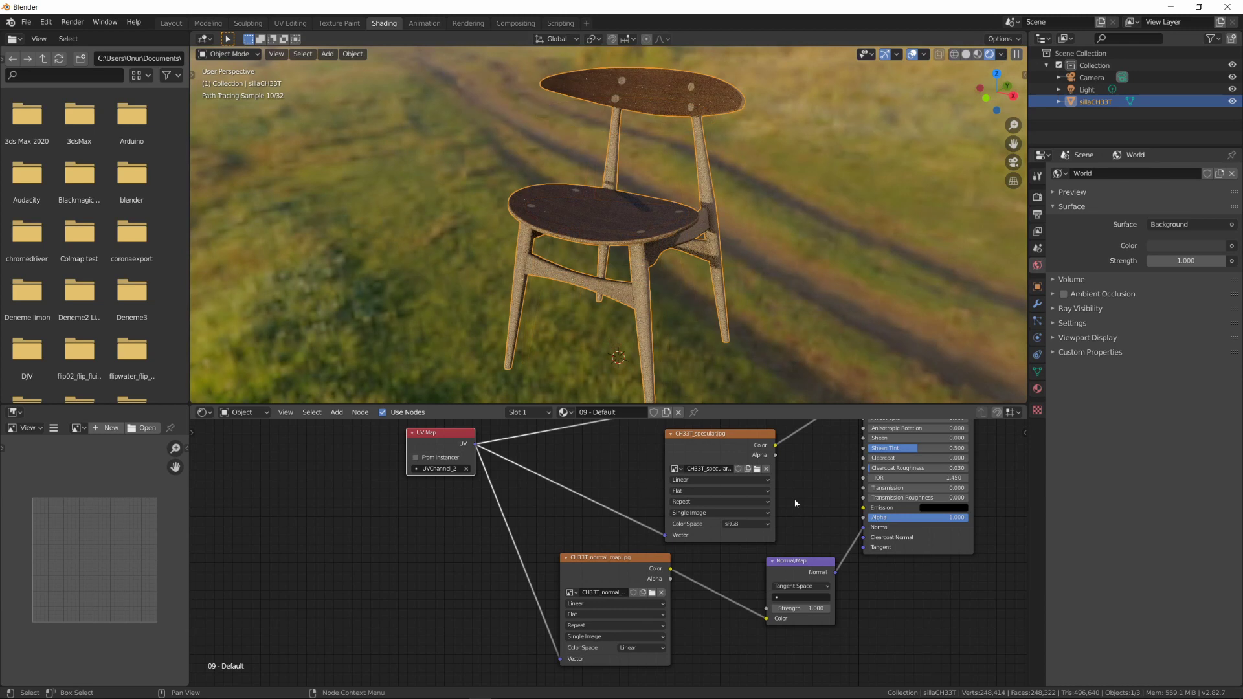
Step: Add an Environment Texture feeding the World Background, loaded with snowy_forest_path_02_4k.hdr
{"action": "middle_click_drag", "start_coordinate": [603, 248], "coordinate": [843, 239]}
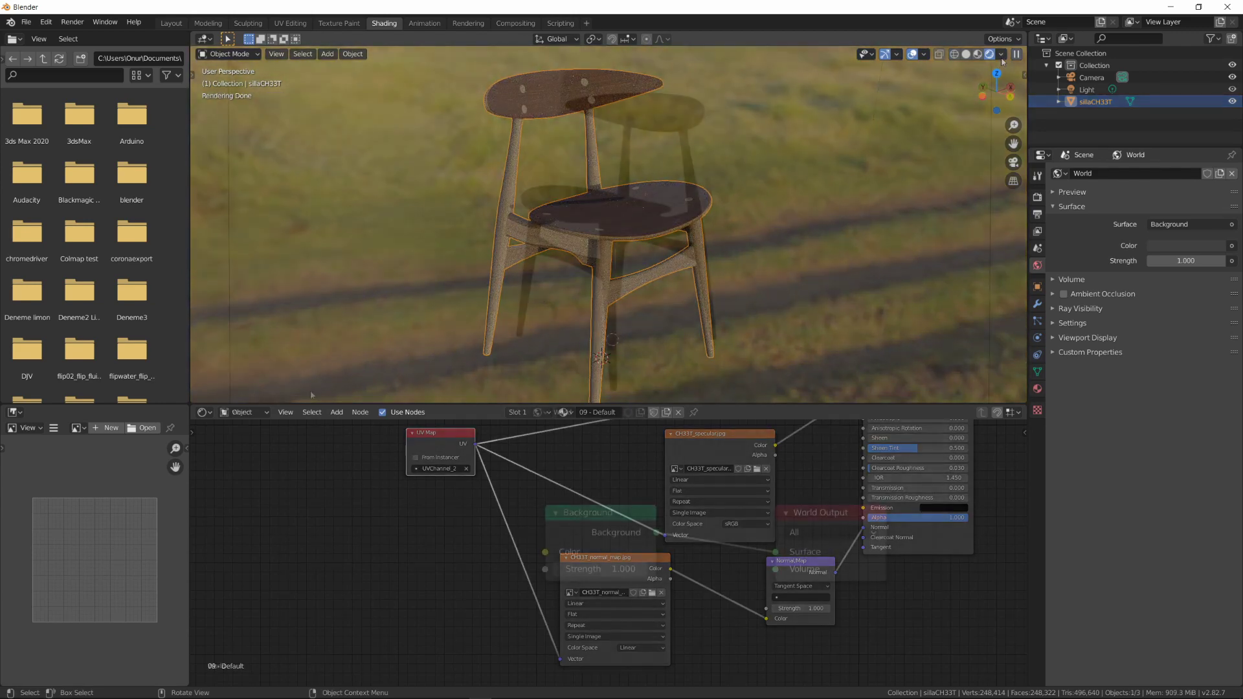
{"action": "type", "text": "en"}
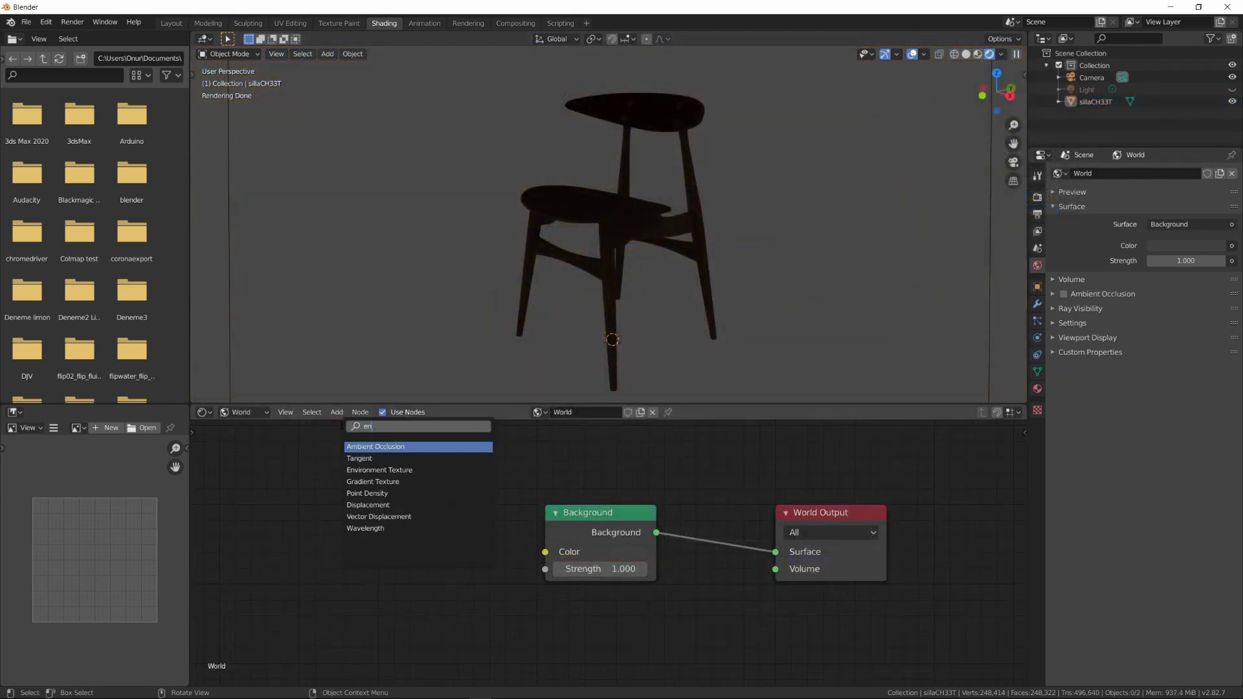
{"action": "type", "text": "v"}
{"action": "key", "text": "Return"}
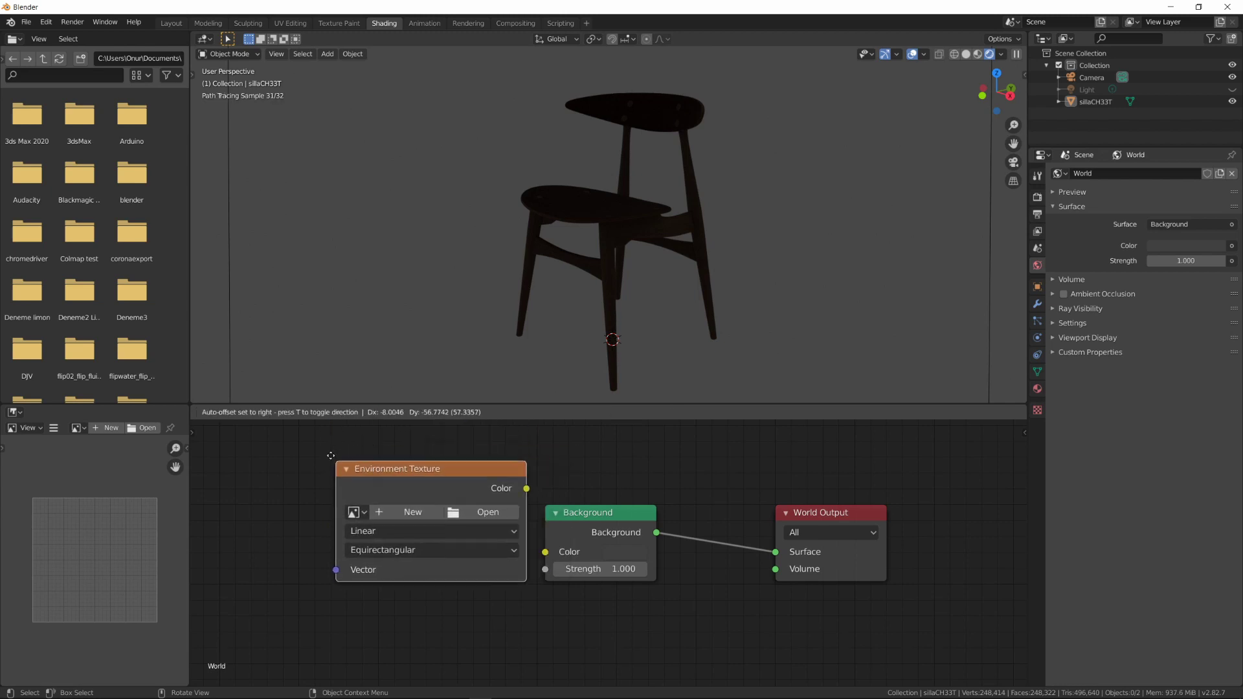
{"action": "left_click", "coordinate": [375, 490]}
{"action": "left_click_drag", "start_coordinate": [476, 513], "coordinate": [545, 552]}
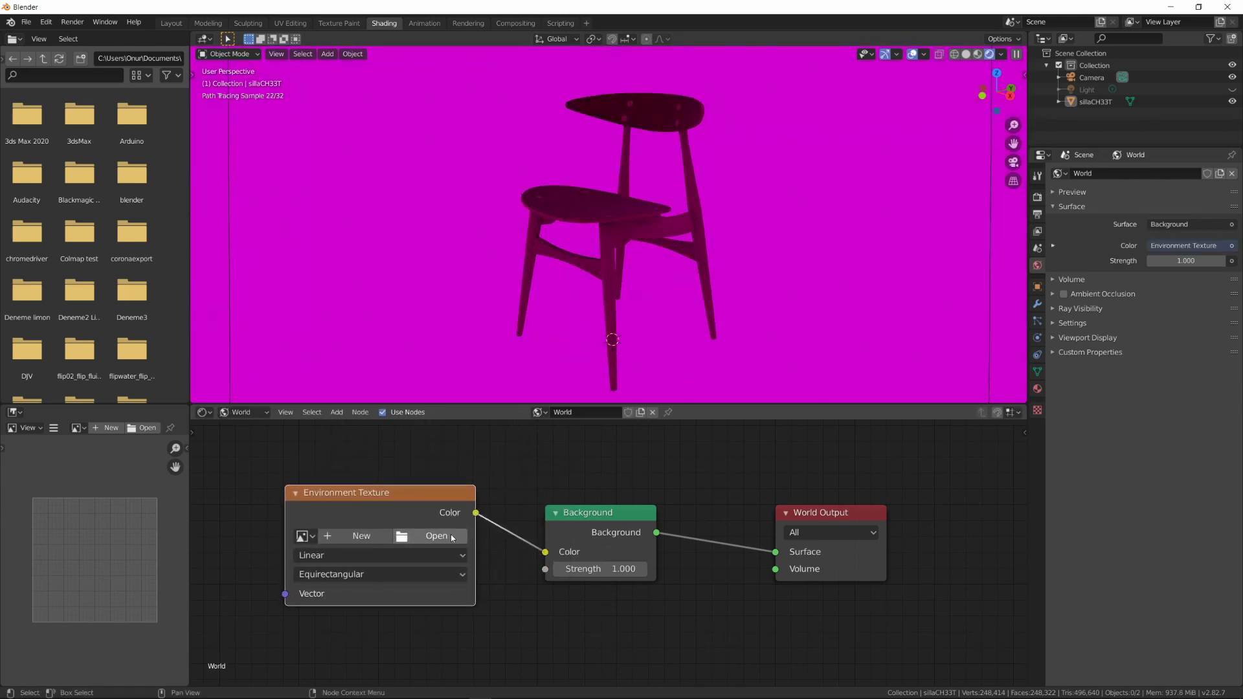
{"action": "left_click", "coordinate": [452, 538]}
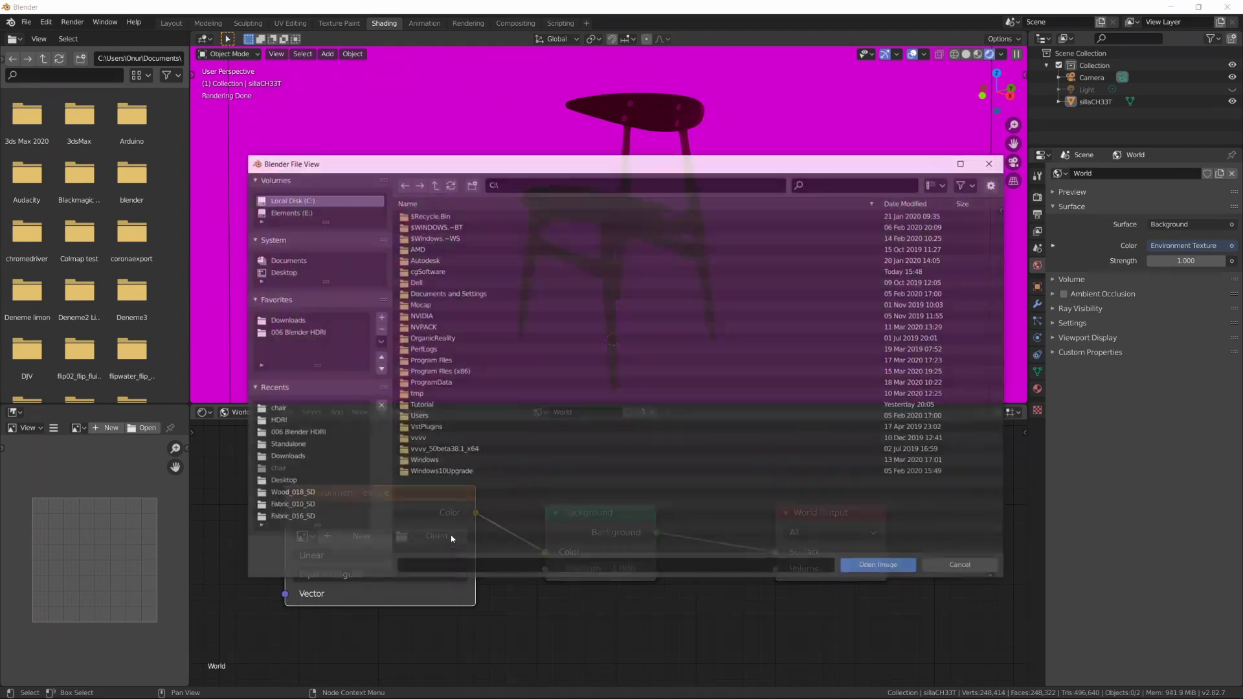
{"action": "left_click", "coordinate": [324, 421]}
{"action": "double_click", "coordinate": [454, 226]}
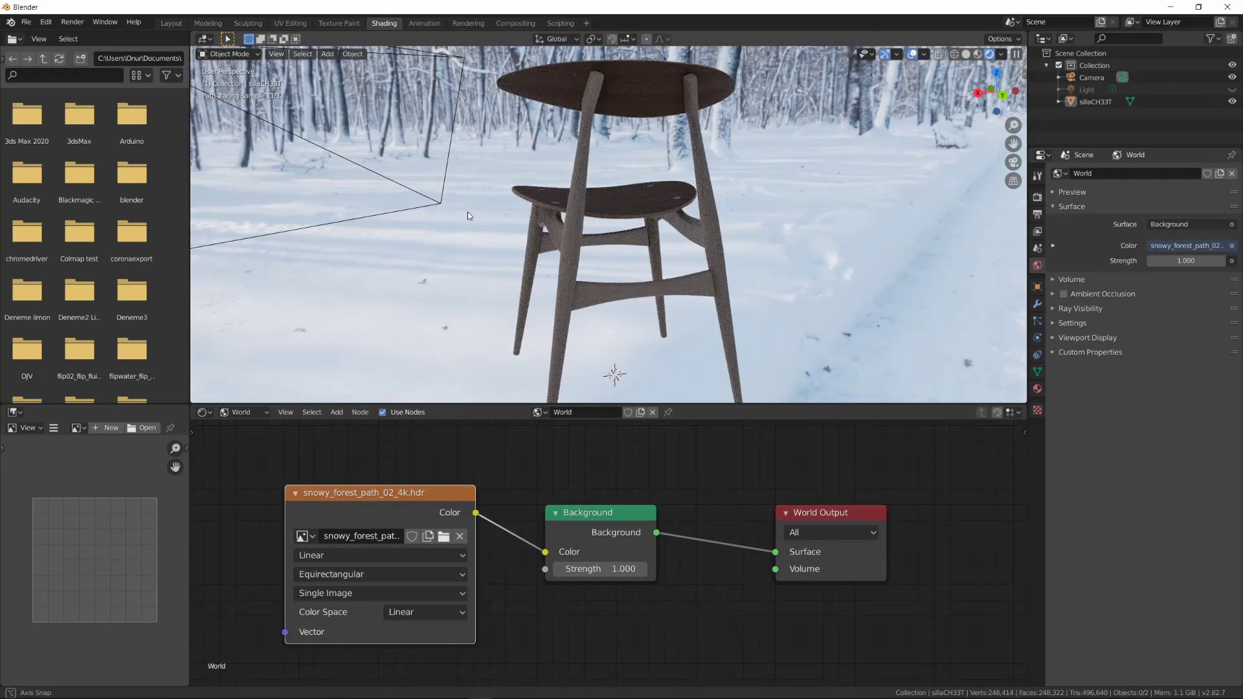
{"action": "mouse_move", "coordinate": [467, 211]}
{"action": "middle_mouse_down"}
{"action": "mouse_move", "coordinate": [332, 208]}
{"action": "mouse_move", "coordinate": [477, 217]}
{"action": "middle_mouse_up"}
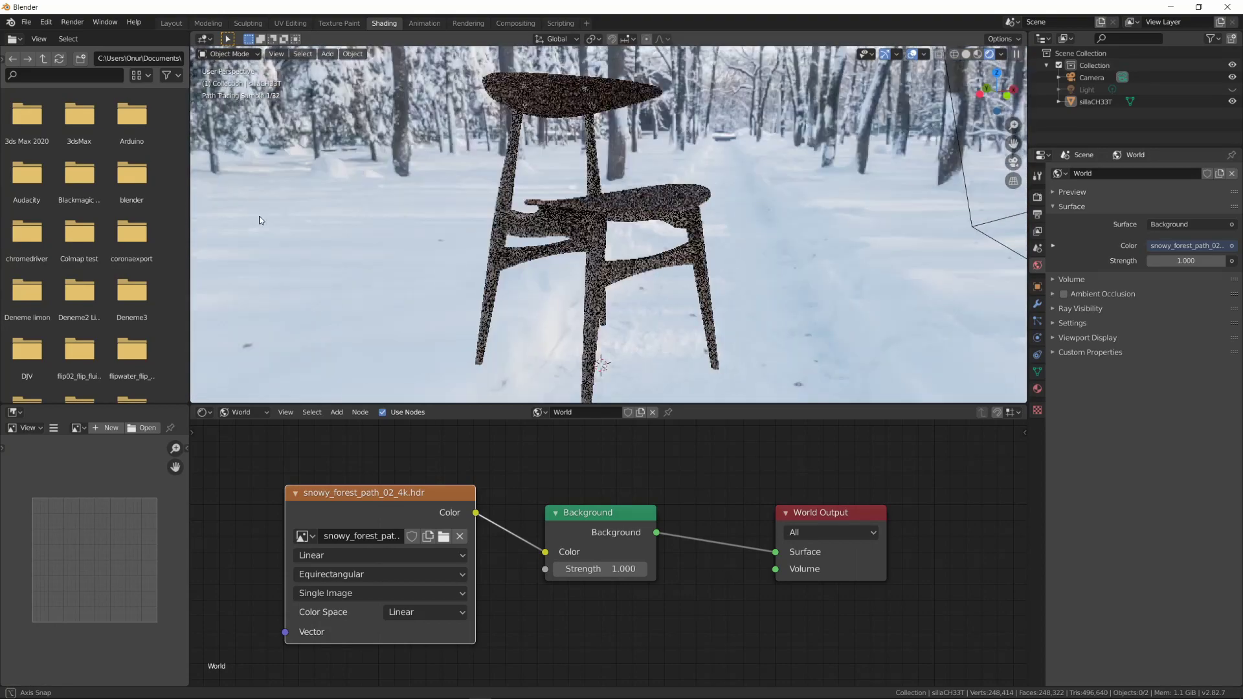
Step: Render the final Cycles image of the chair with F12
{"action": "key", "text": "F12"}
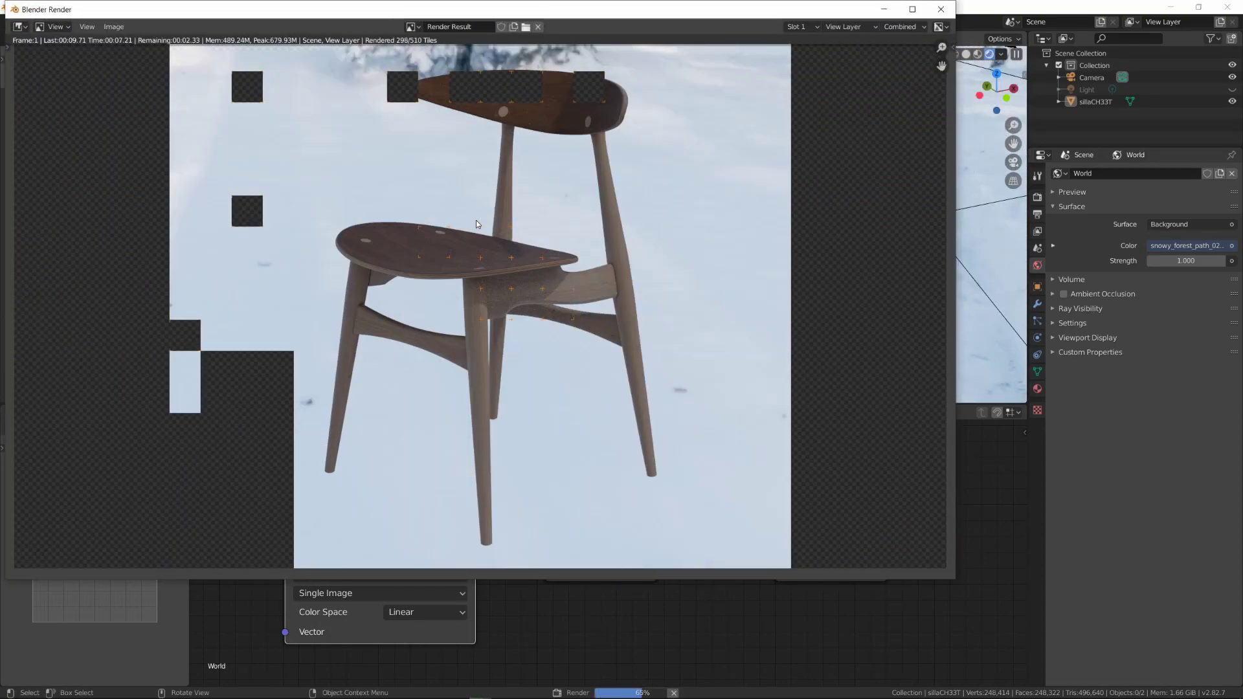